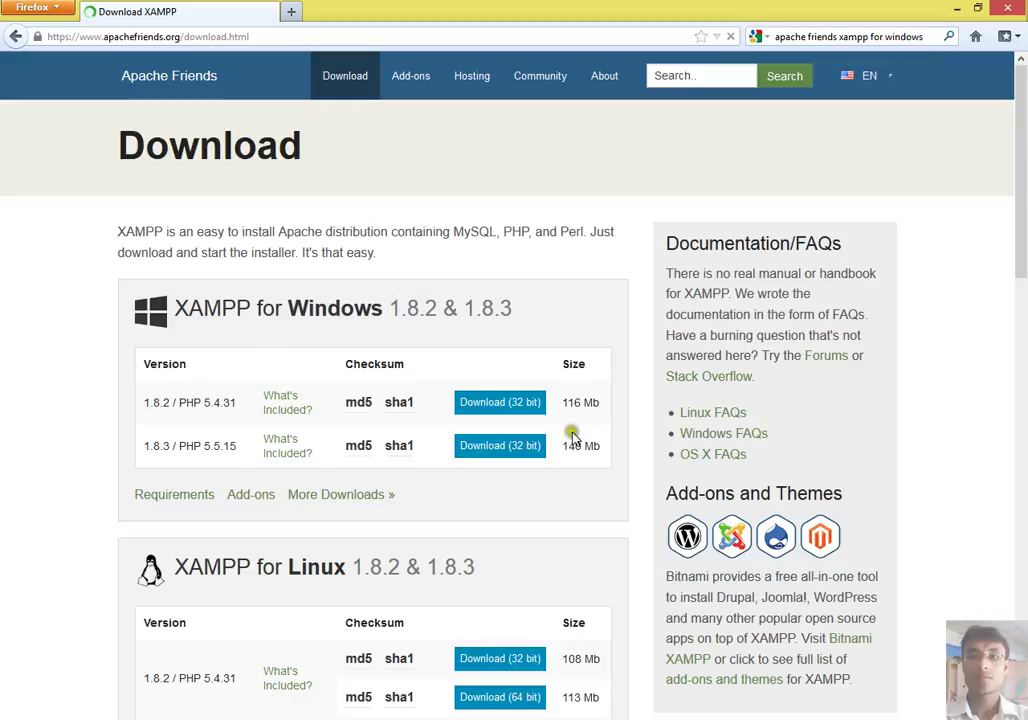
- Look over the XAMPP download packages offered for Windows, Linux and OS X
scroll(300, 485, down, 5)
scroll(270, 470, down, 3)
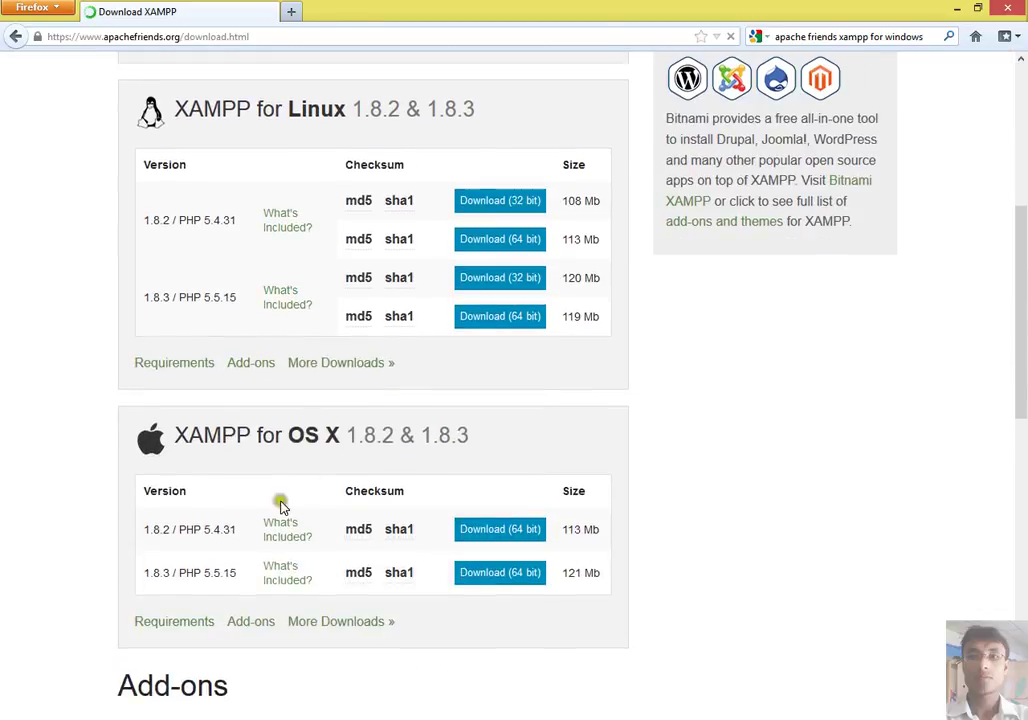
scroll(591, 572, up, 8)
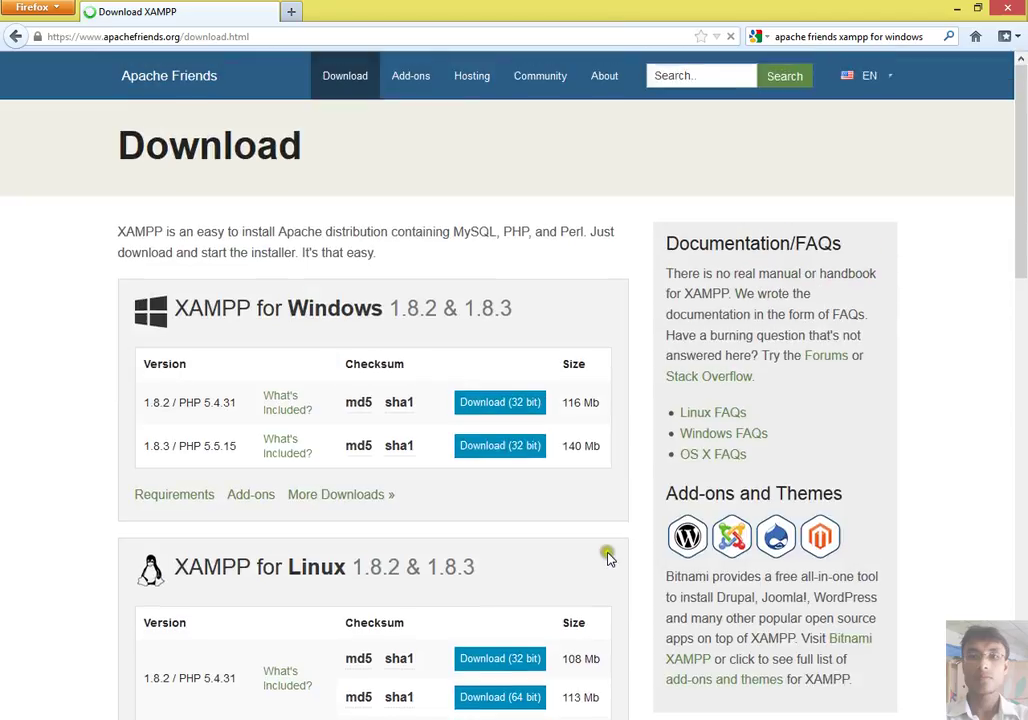
- Switch to File Explorer and run xampp-win32-1.8.3-3-VC11-installer from the PHP folder, continuing past the antivirus and UAC notices
click(957, 8)
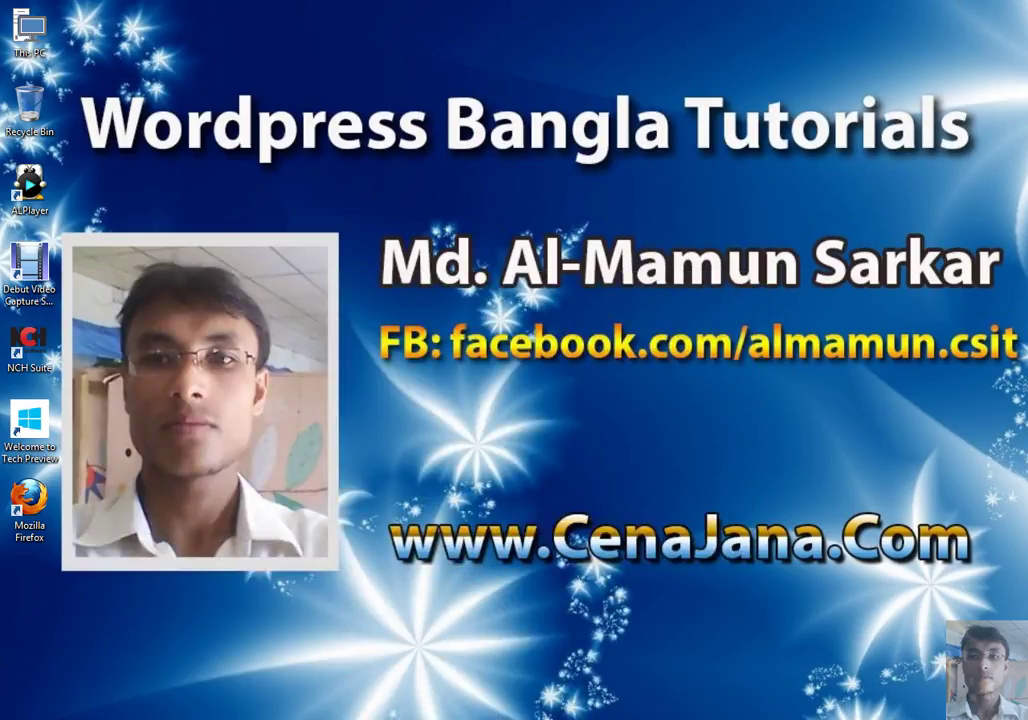
click(210, 718)
click(423, 428)
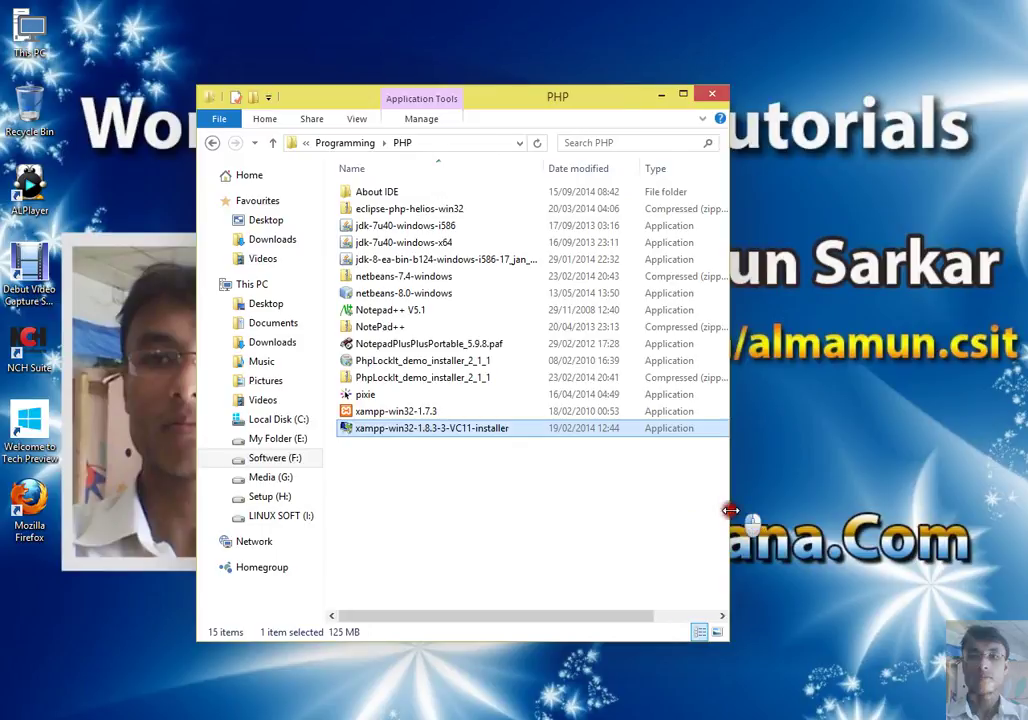
drag(730, 509, 862, 509)
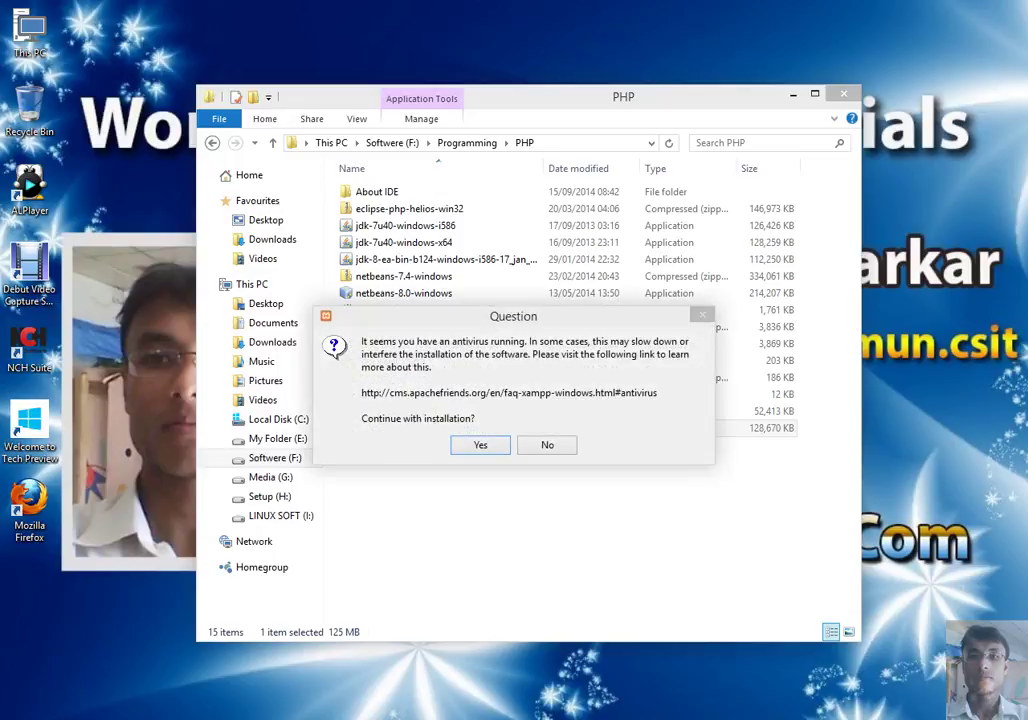
click(478, 446)
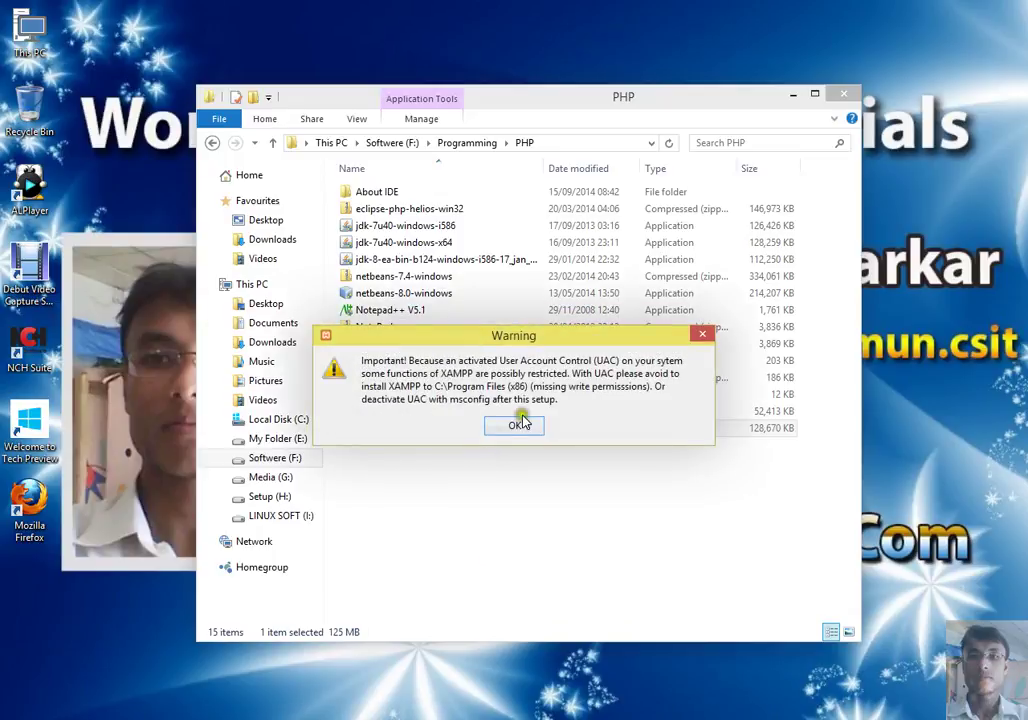
click(514, 425)
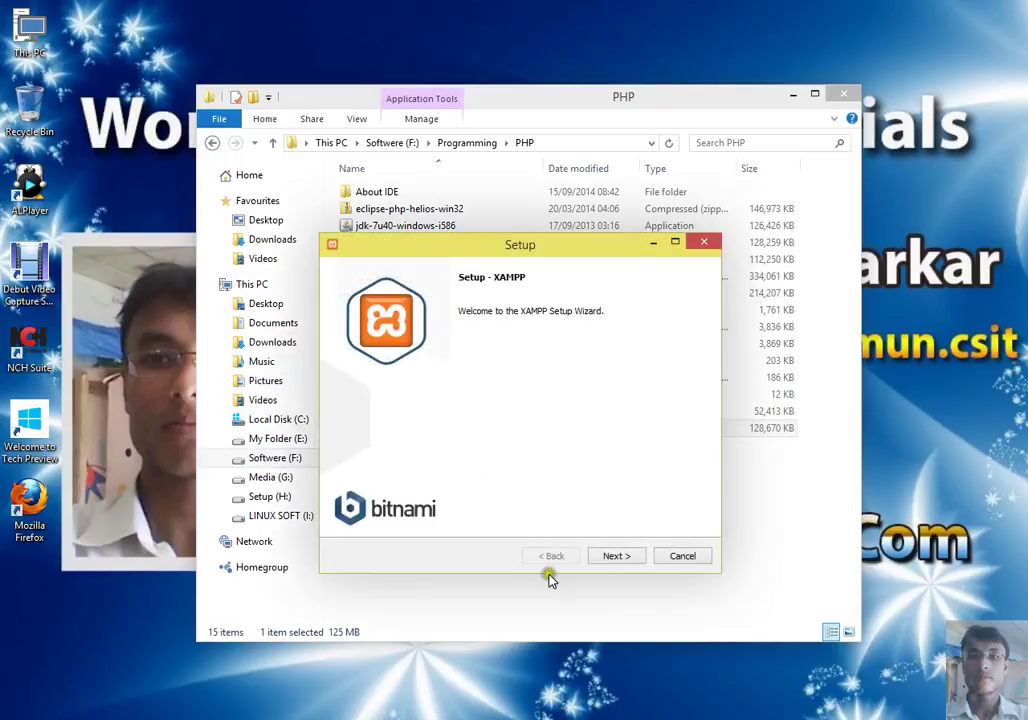
- Exclude FileZilla FTP Server, Mercury Mail Server, Tomcat, Perl, Webalizer and Fake Sendmail from the XAMPP components and proceed to the installation folder
click(617, 556)
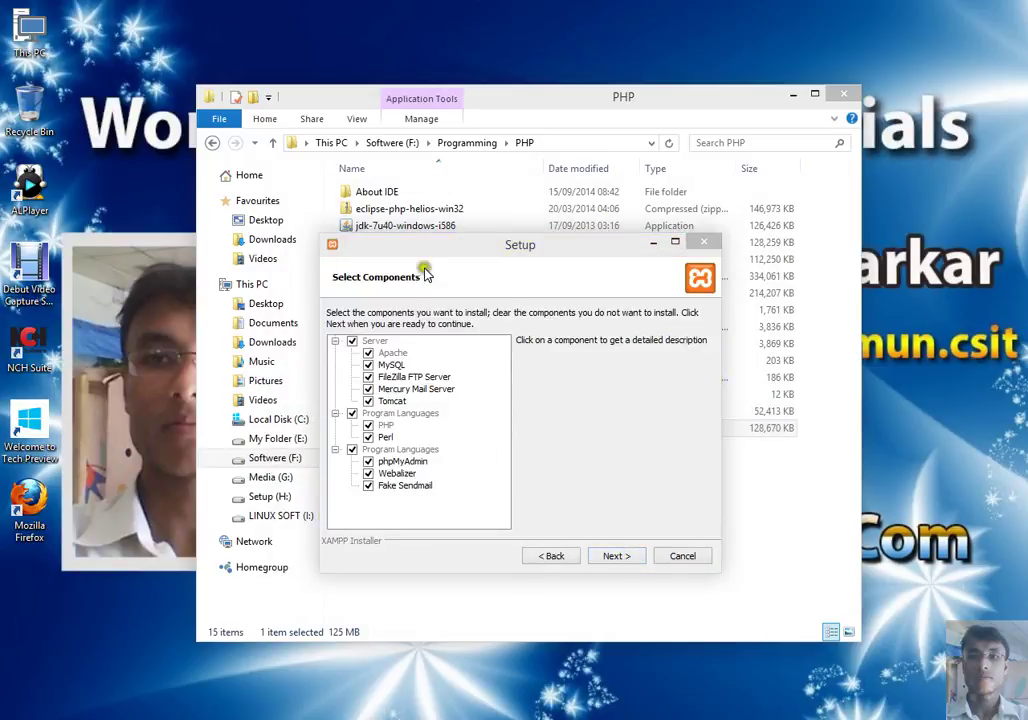
drag(440, 246, 524, 307)
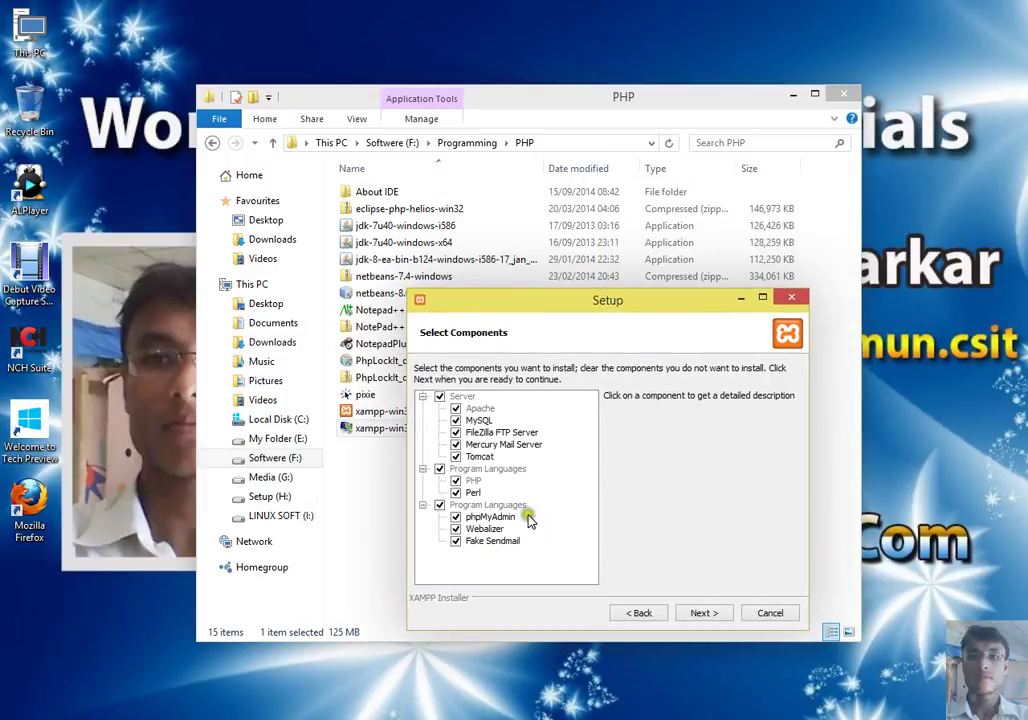
click(457, 434)
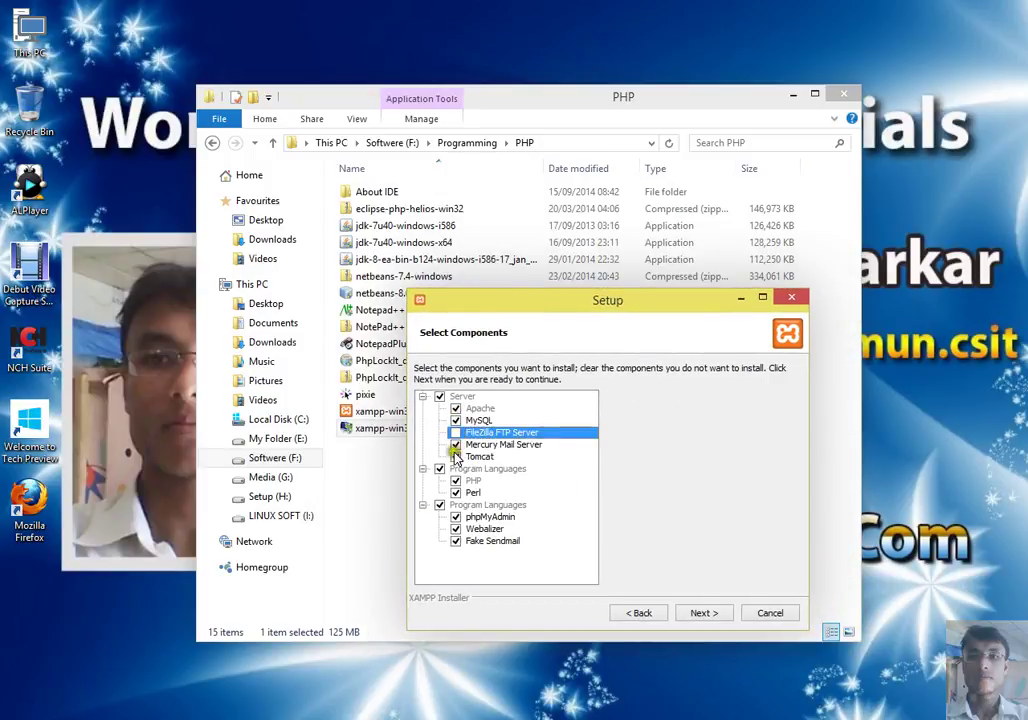
click(456, 444)
click(456, 456)
click(456, 492)
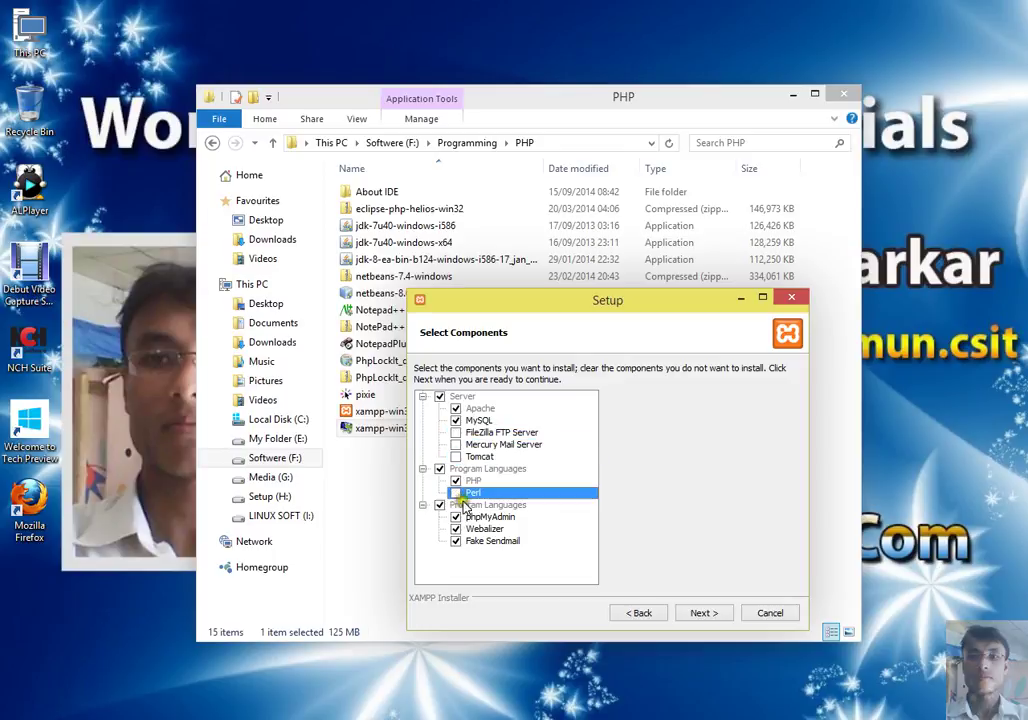
click(456, 528)
click(461, 545)
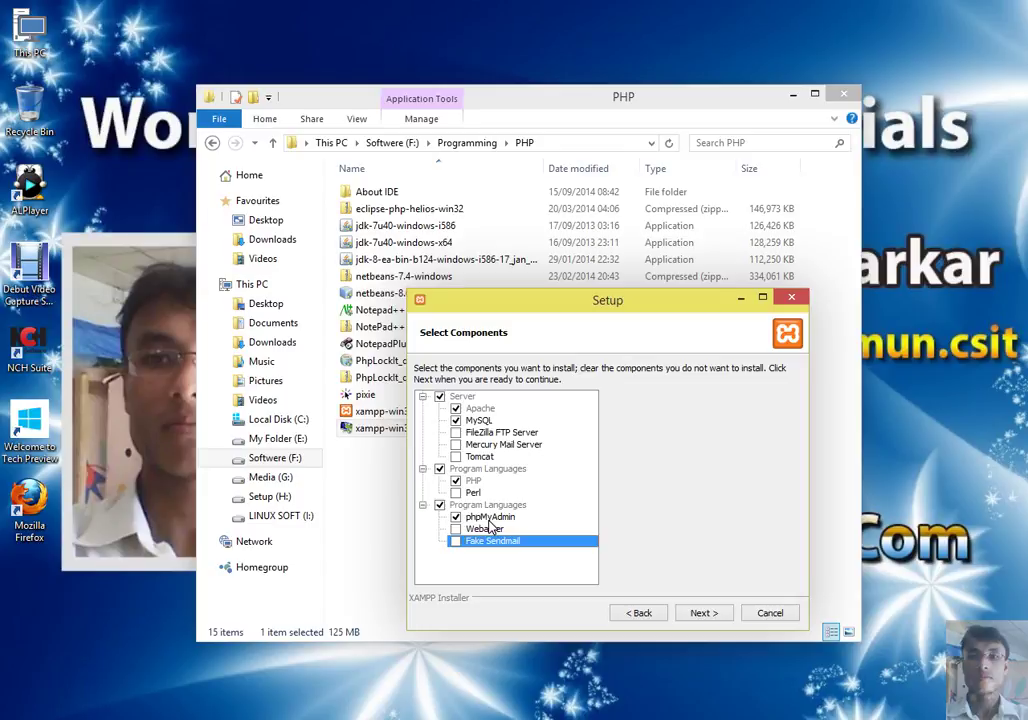
click(705, 615)
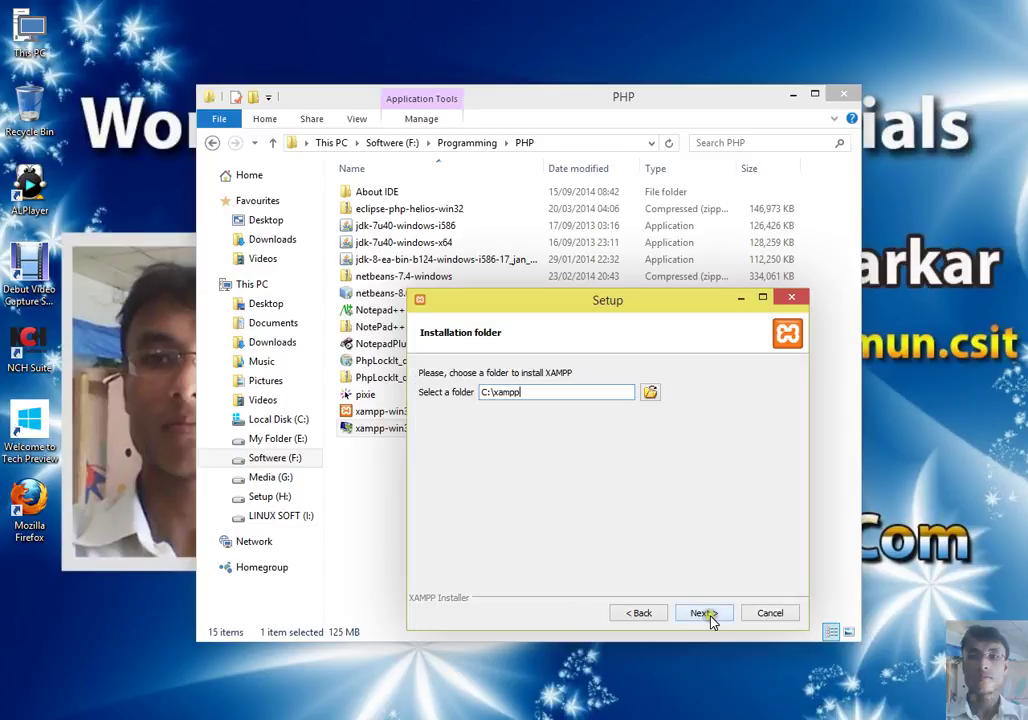
- Keep C:\xampp as the installation folder, leave the Bitnami option enabled, and start installing XAMPP
click(650, 394)
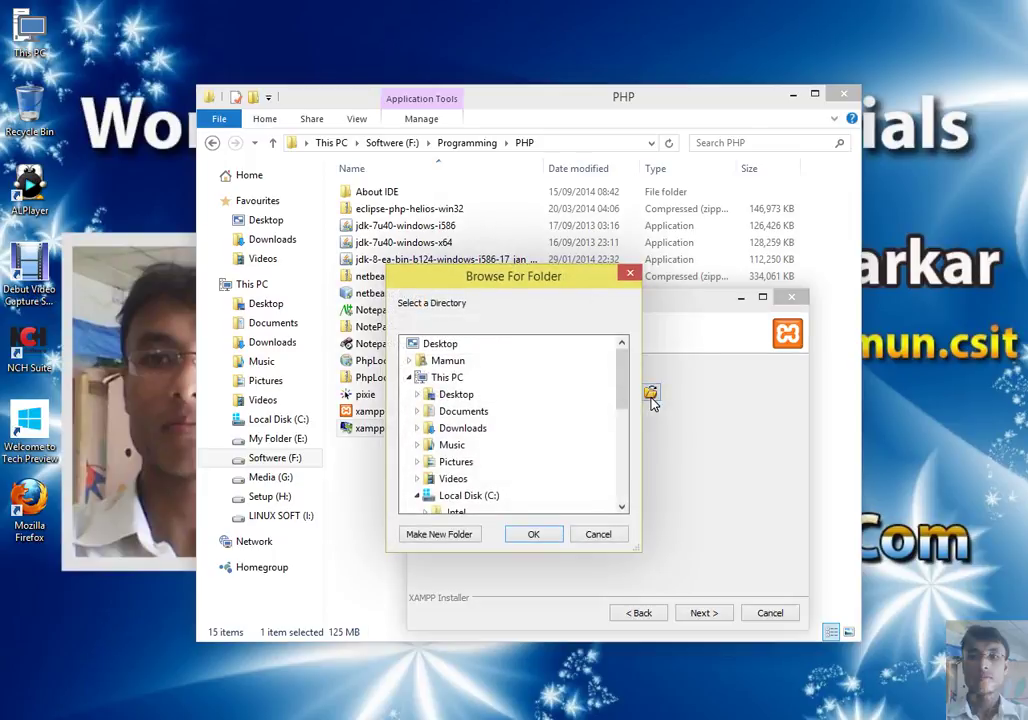
click(630, 273)
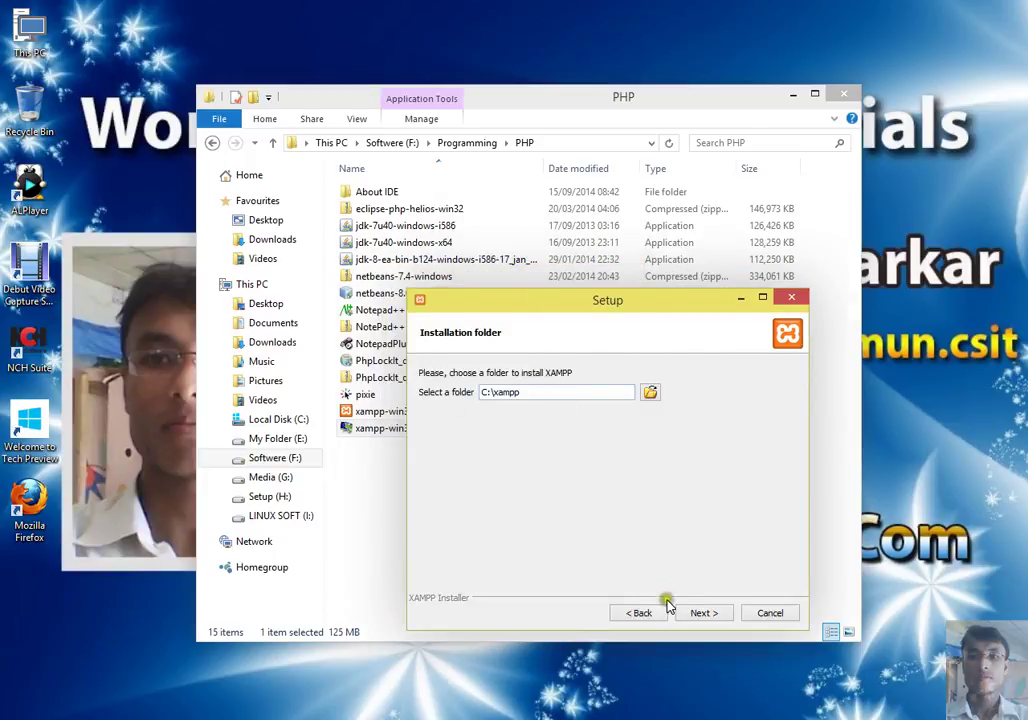
click(712, 615)
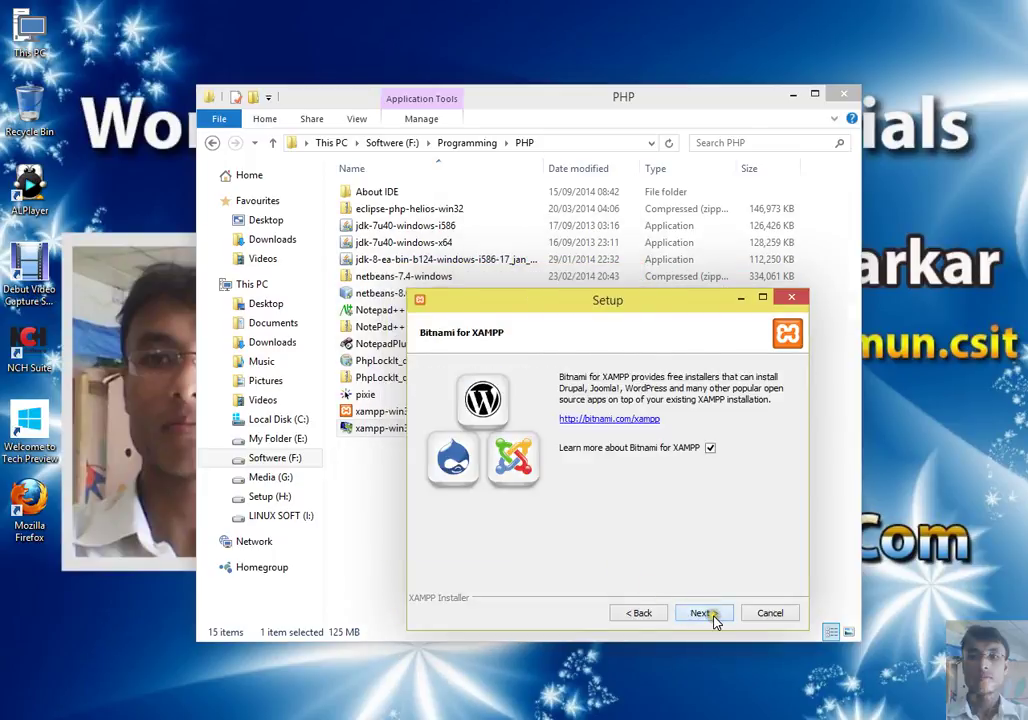
click(700, 614)
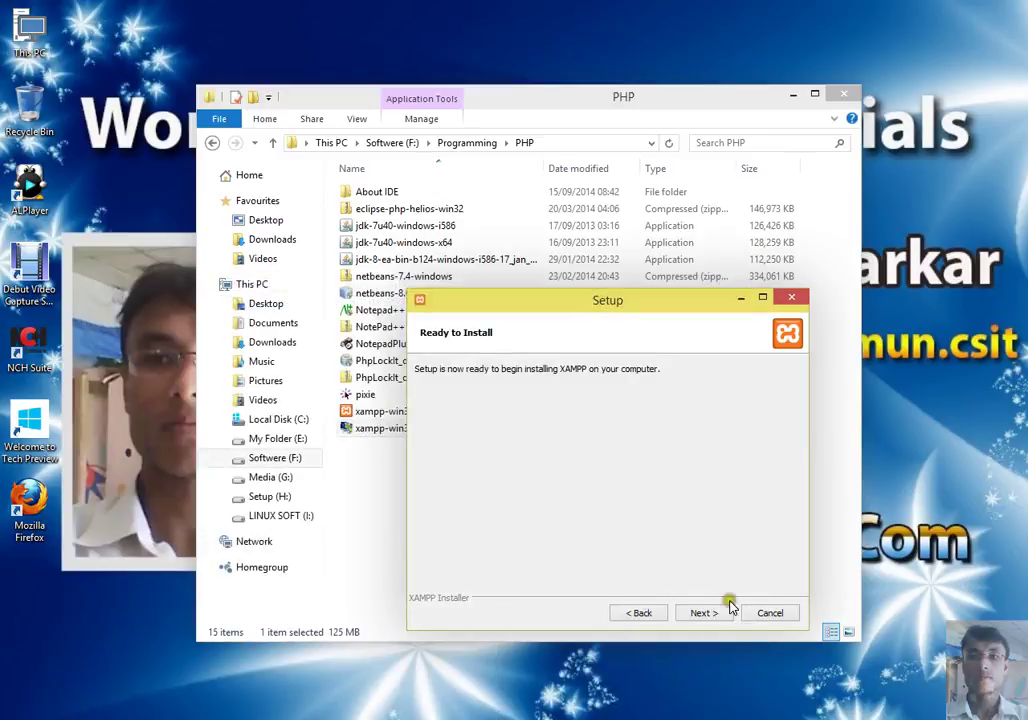
click(712, 613)
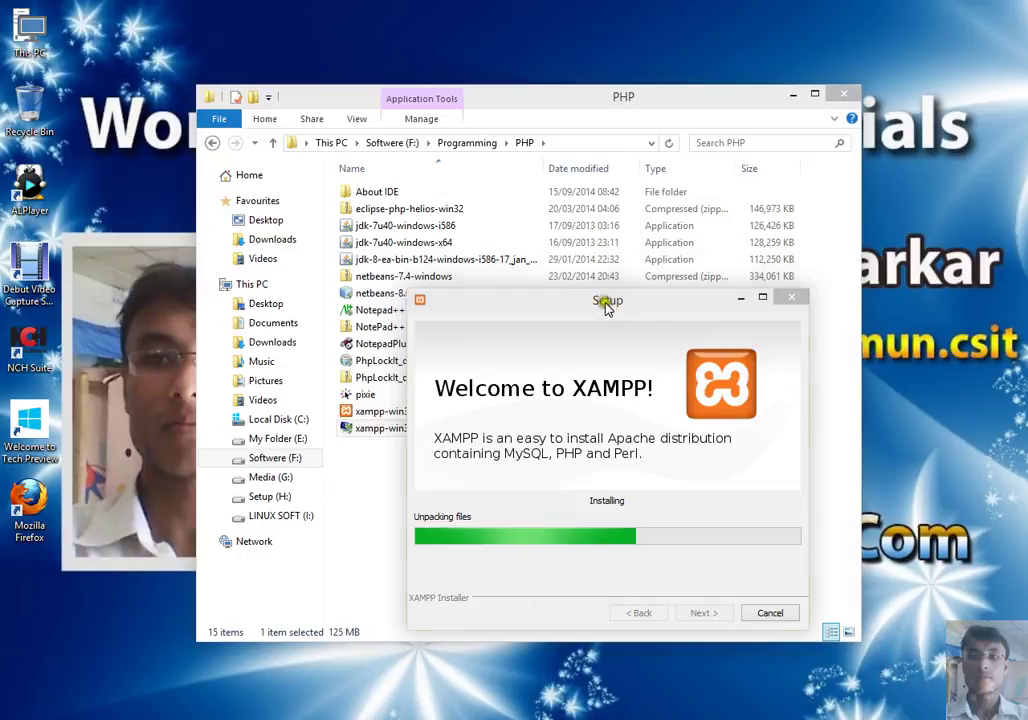
drag(606, 305, 654, 305)
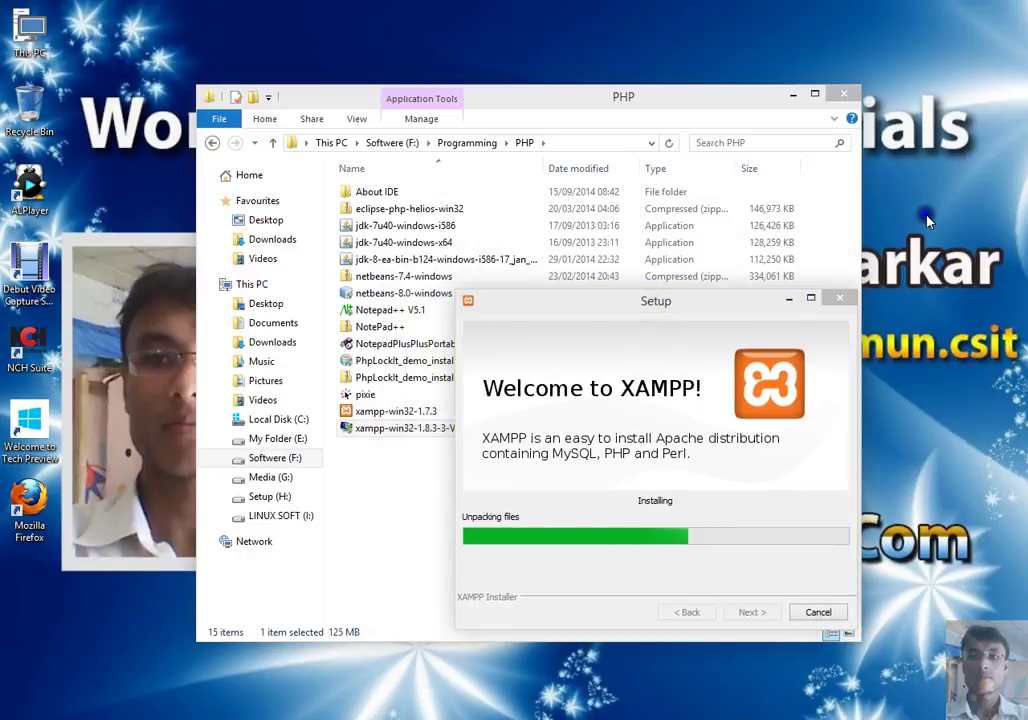
right_click(856, 216)
click(925, 262)
drag(662, 312, 615, 310)
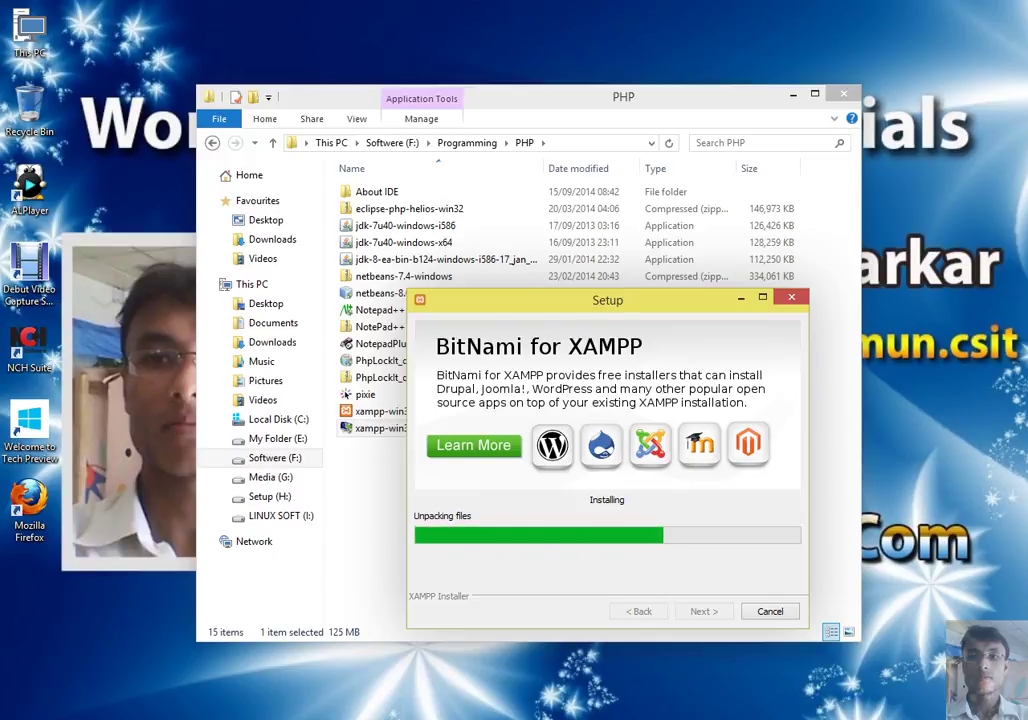
right_click(955, 244)
click(930, 295)
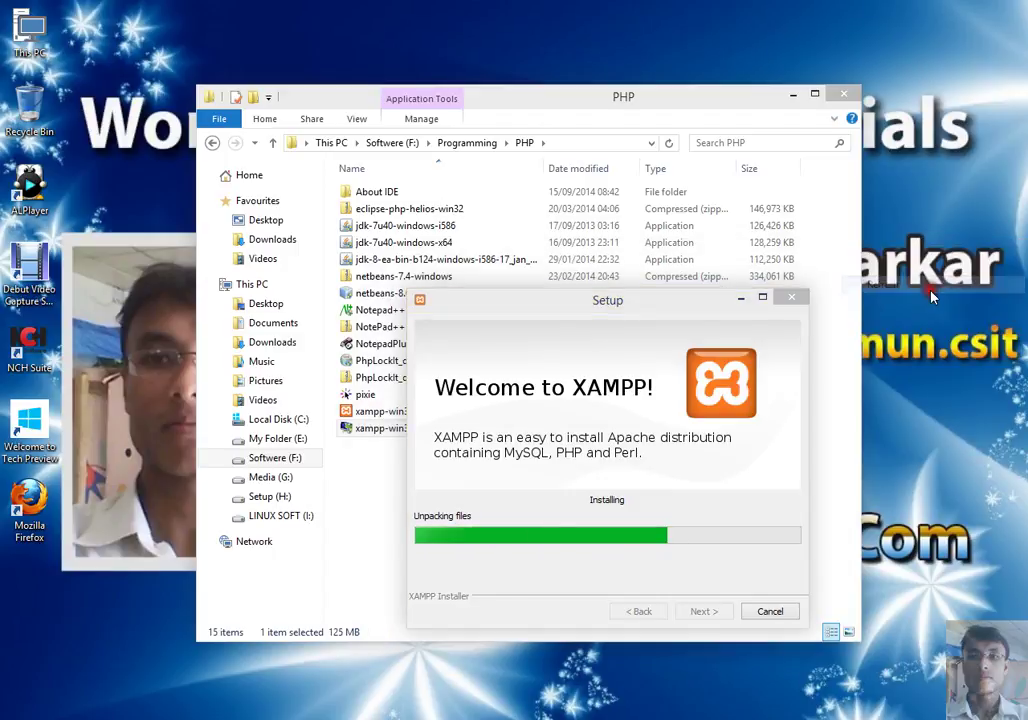
drag(585, 300, 640, 301)
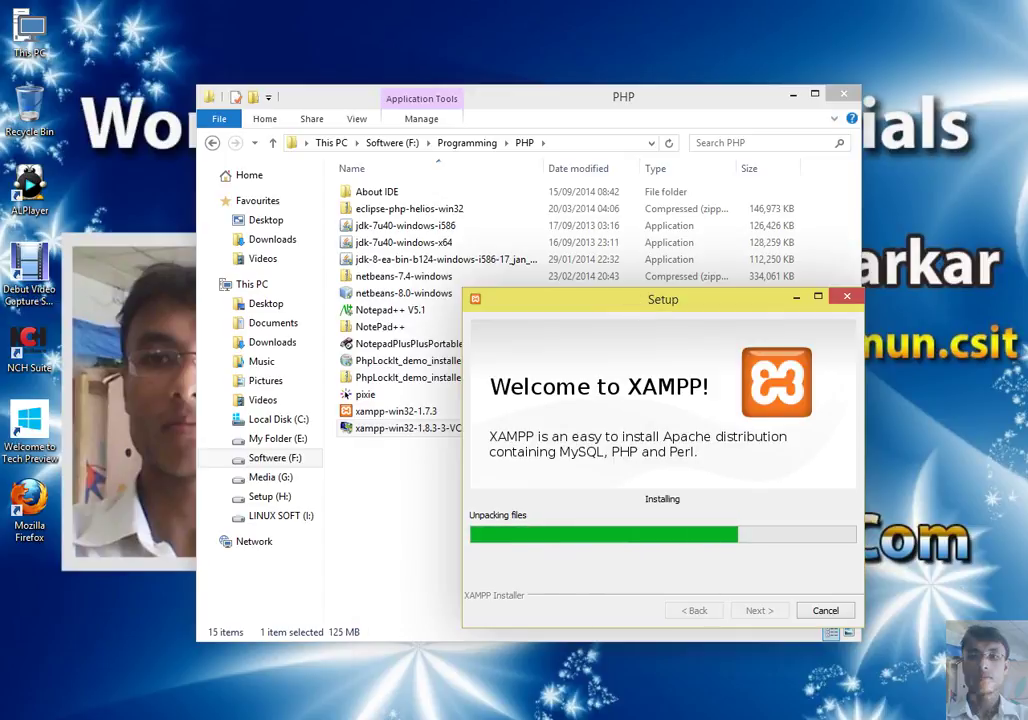
right_click(955, 280)
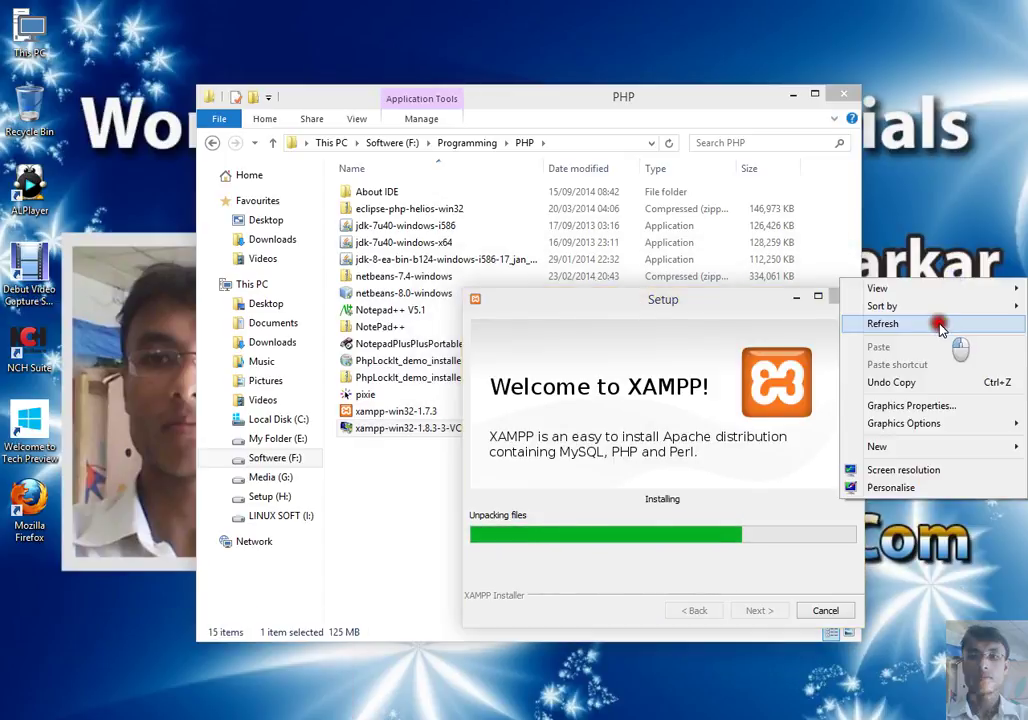
click(940, 333)
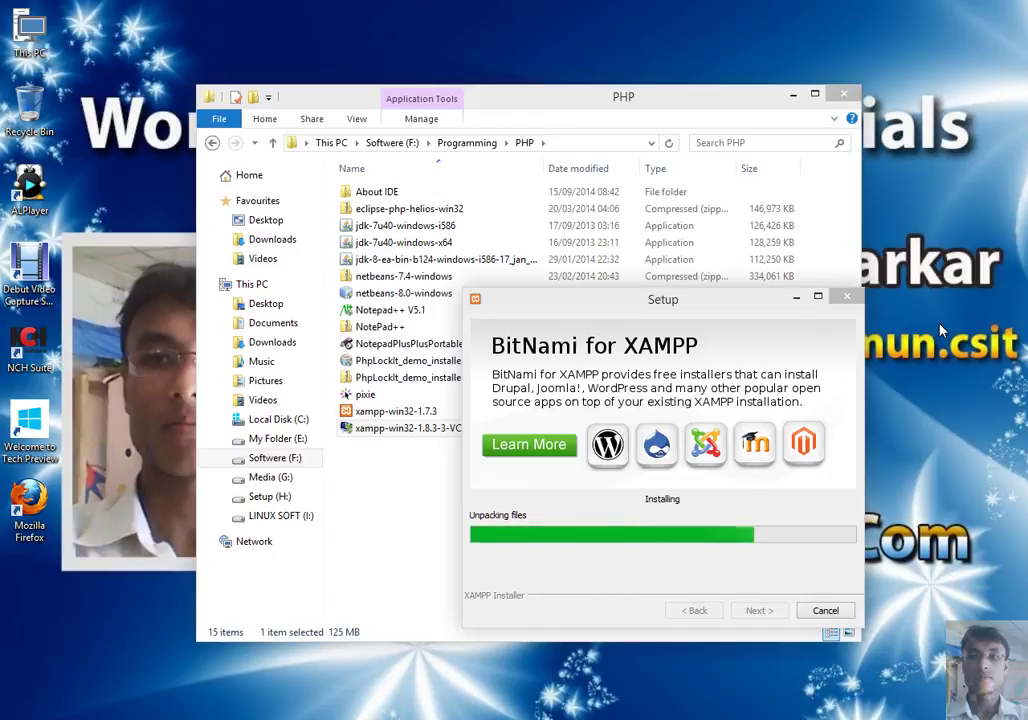
click(687, 309)
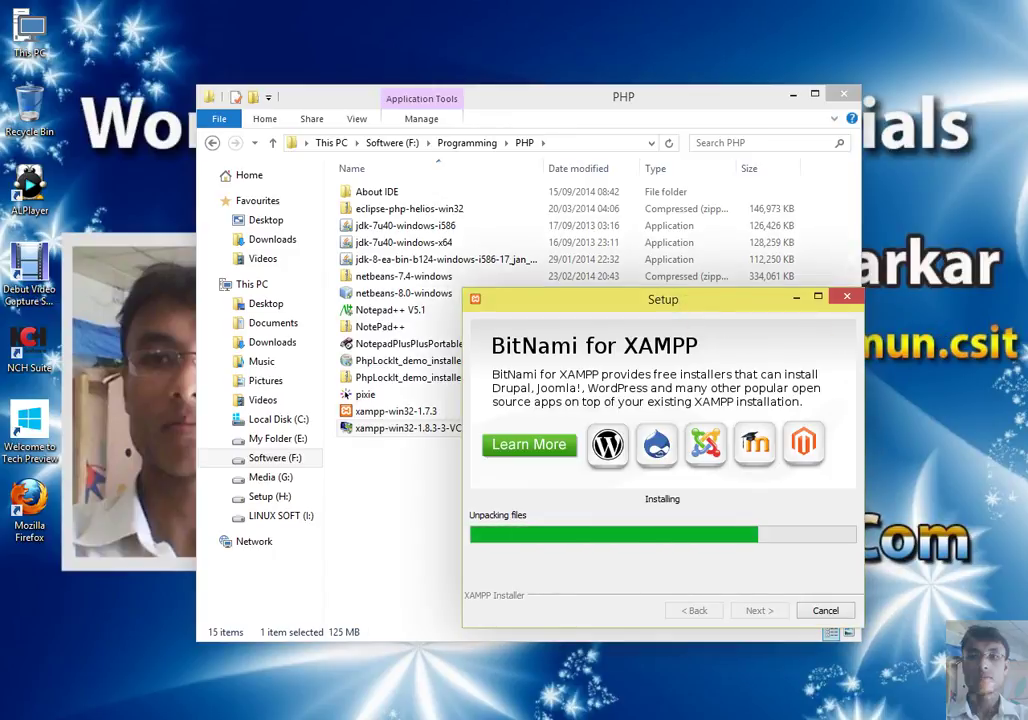
click(207, 719)
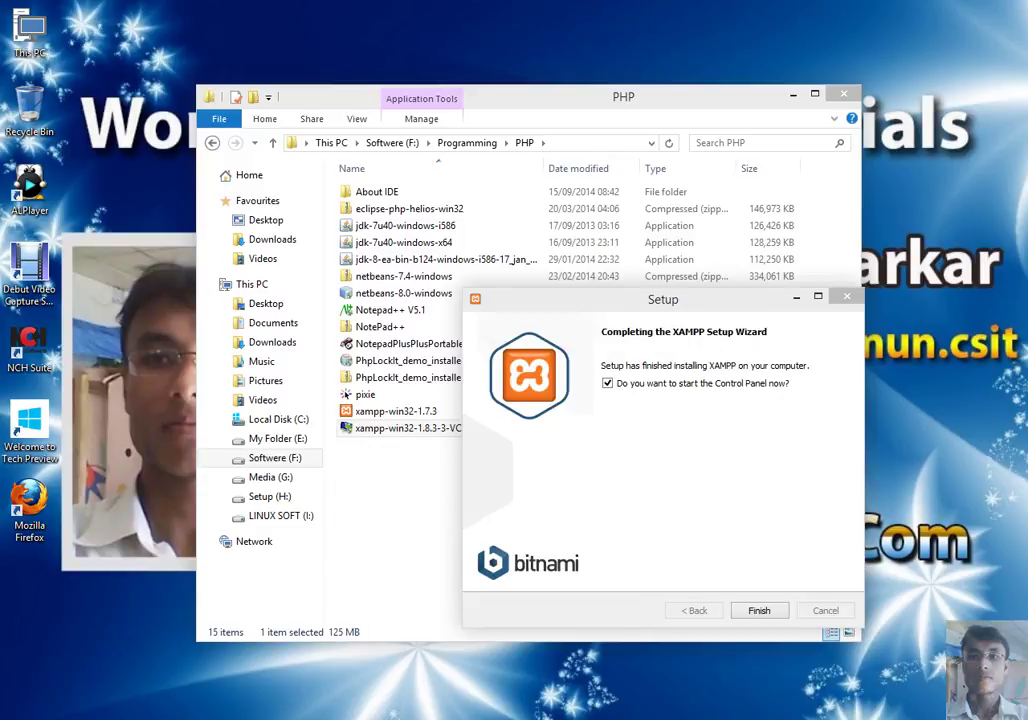
- Finish the XAMPP setup with the Control Panel set to start, and close the PHP folder window
drag(659, 301, 693, 268)
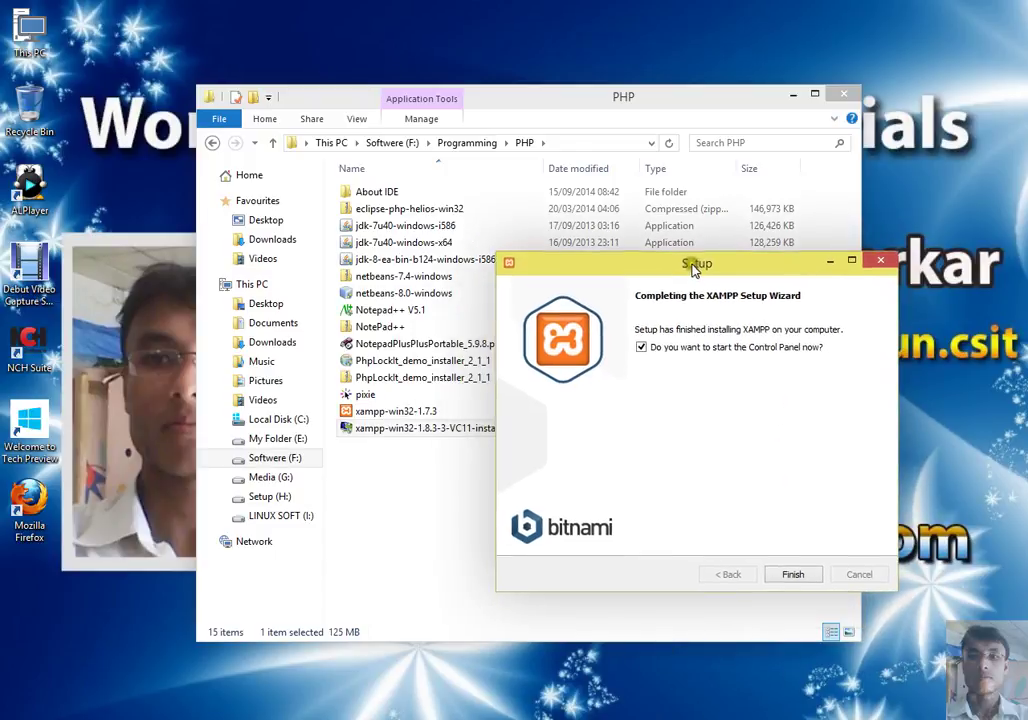
click(808, 576)
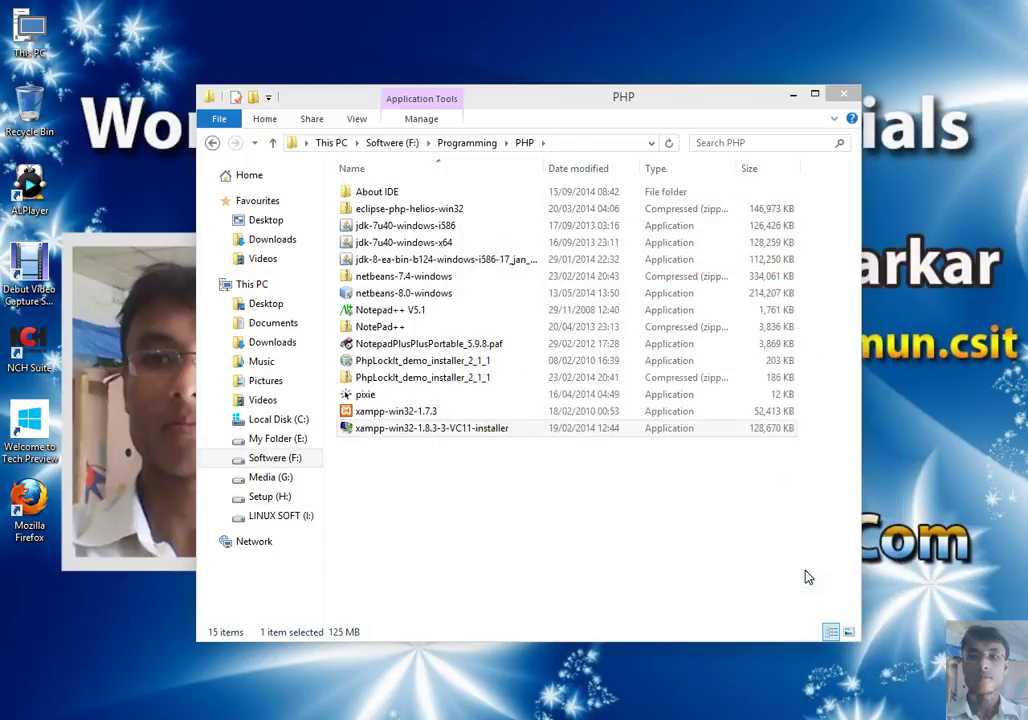
right_click(846, 292)
click(920, 343)
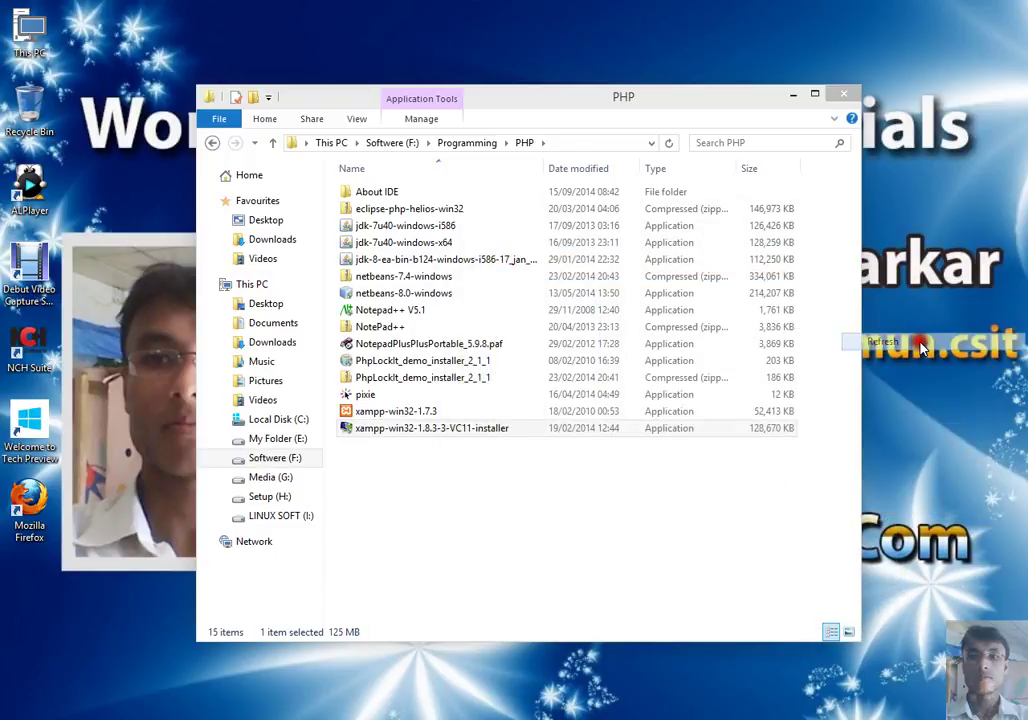
click(844, 94)
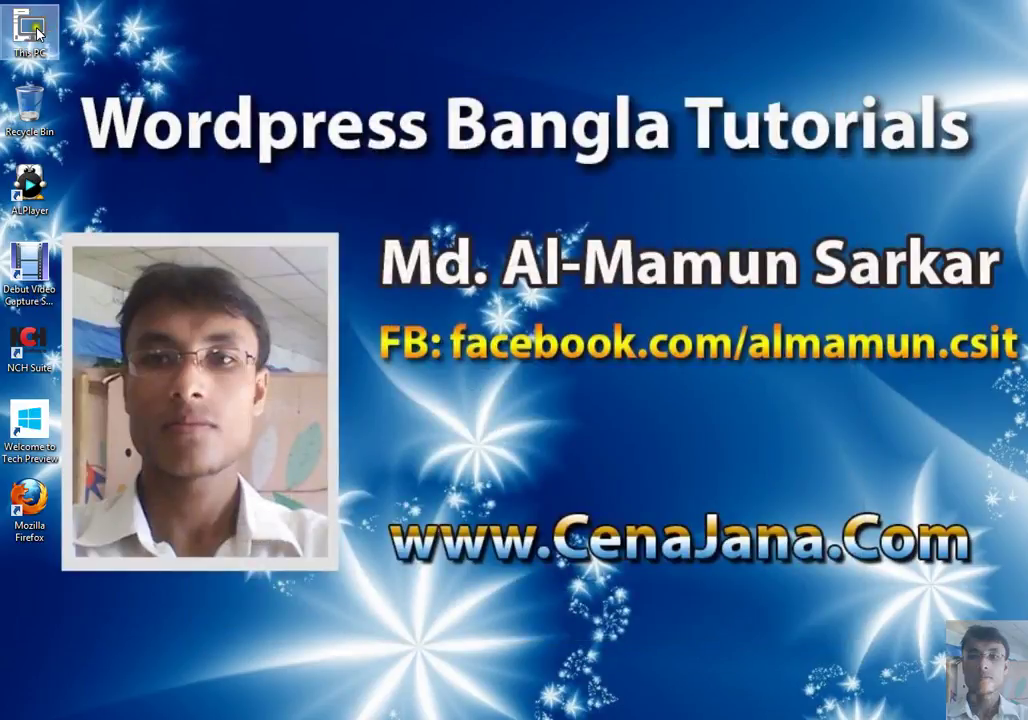
- Open the htdocs folder inside C:\xampp from This PC and refresh its contents
double_click(31, 30)
drag(615, 96, 727, 99)
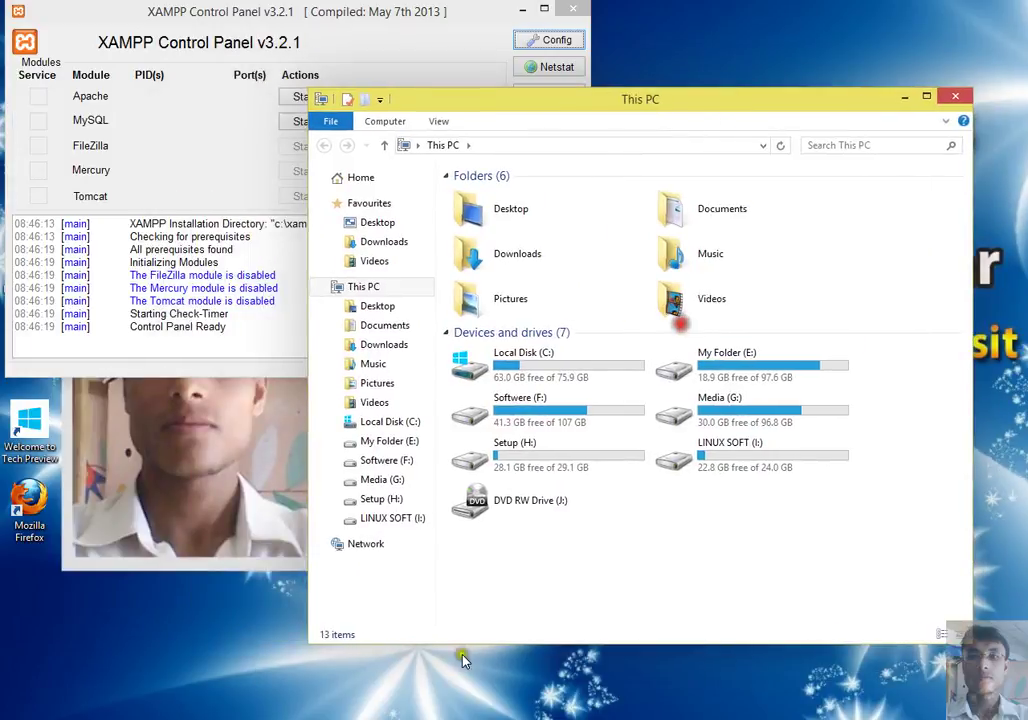
double_click(526, 372)
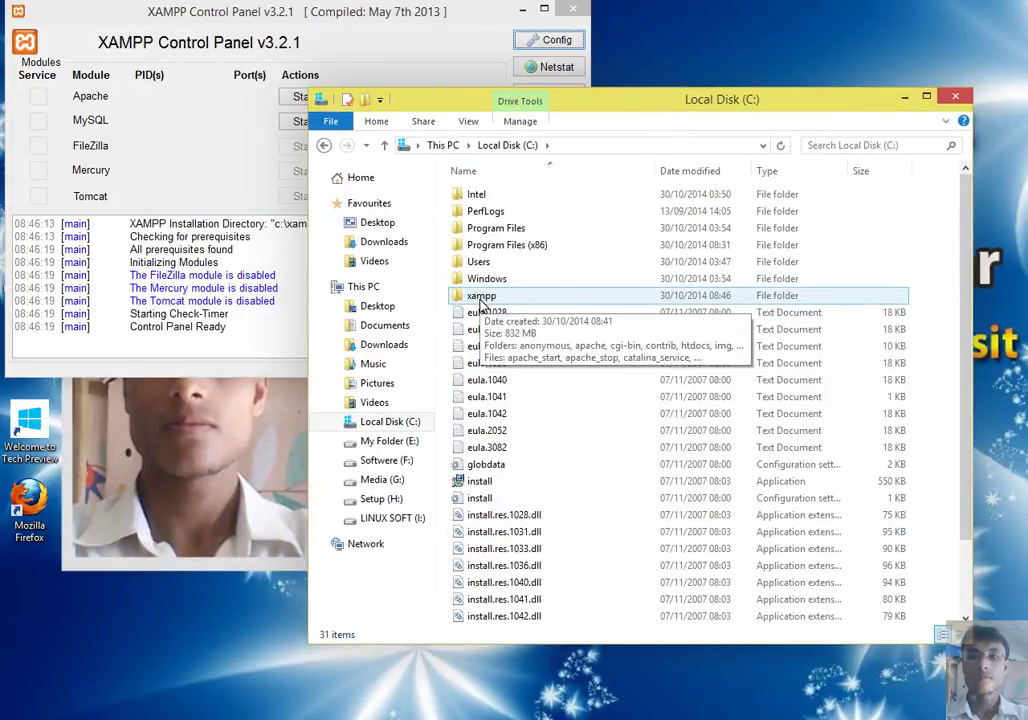
double_click(481, 298)
double_click(489, 263)
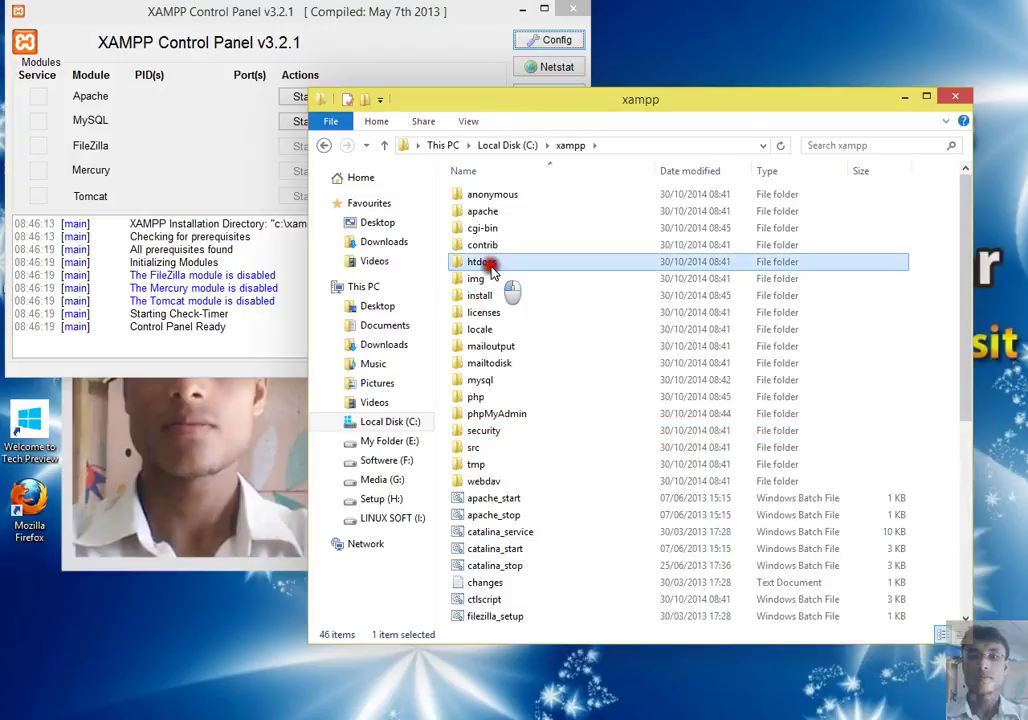
right_click(505, 468)
click(785, 520)
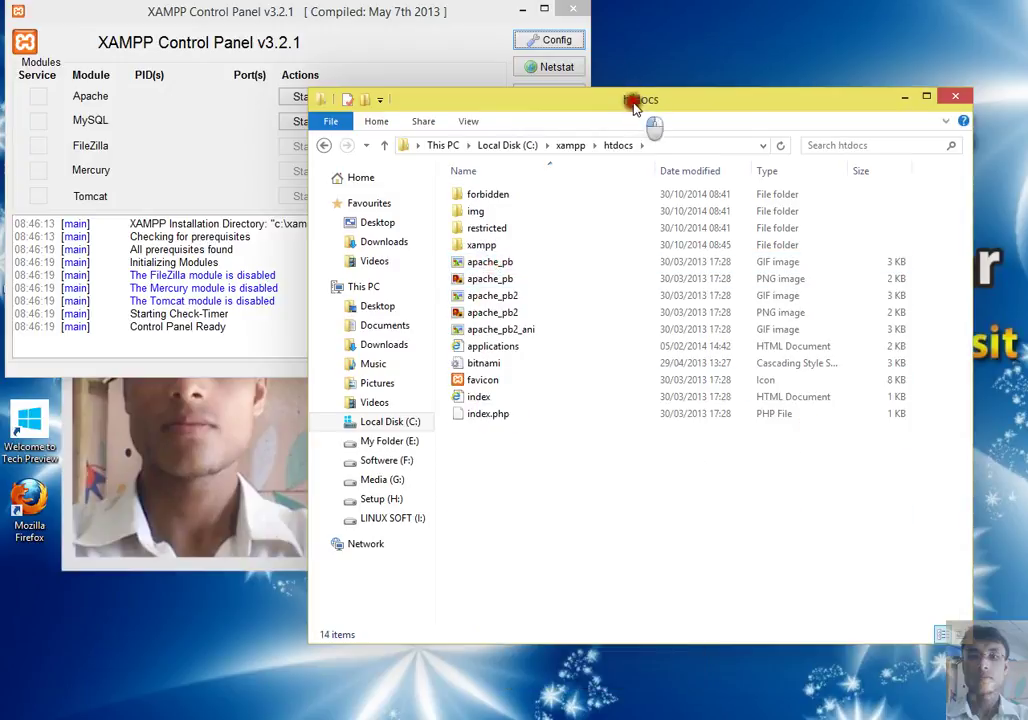
- Move the htdocs window clear of the XAMPP Control Panel and make the Control Panel taller to show its full log
drag(650, 119, 804, 142)
click(355, 10)
drag(355, 8, 430, 24)
drag(379, 377, 408, 493)
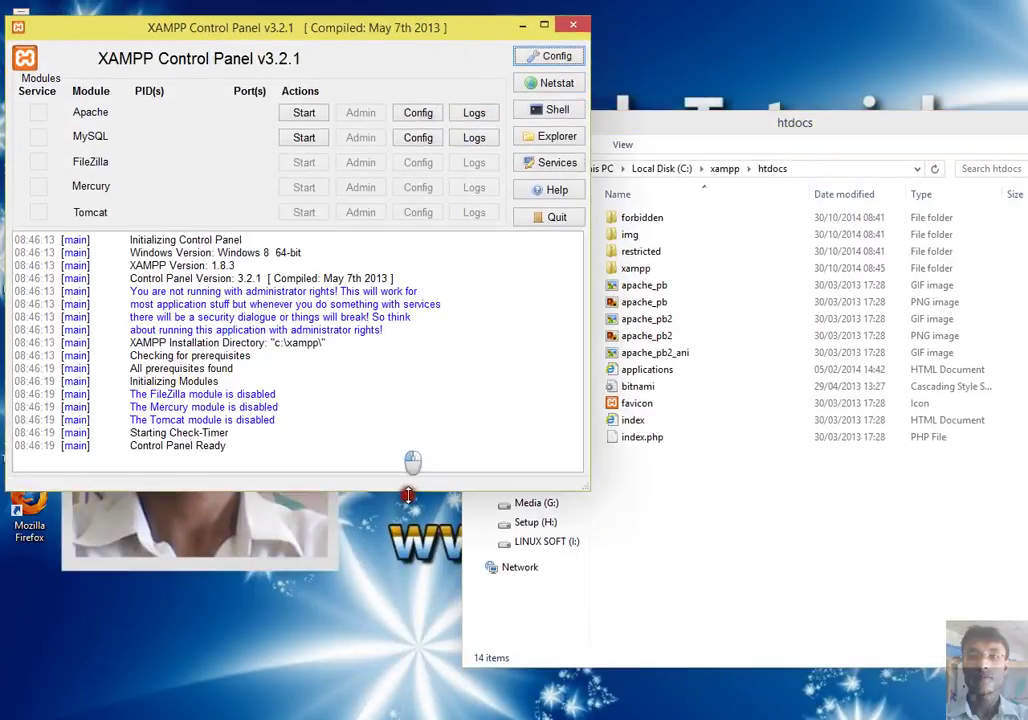
- Move the XAMPP Control Panel toward the middle of the desktop and refresh the desktop
drag(334, 18, 516, 65)
drag(345, 77, 592, 54)
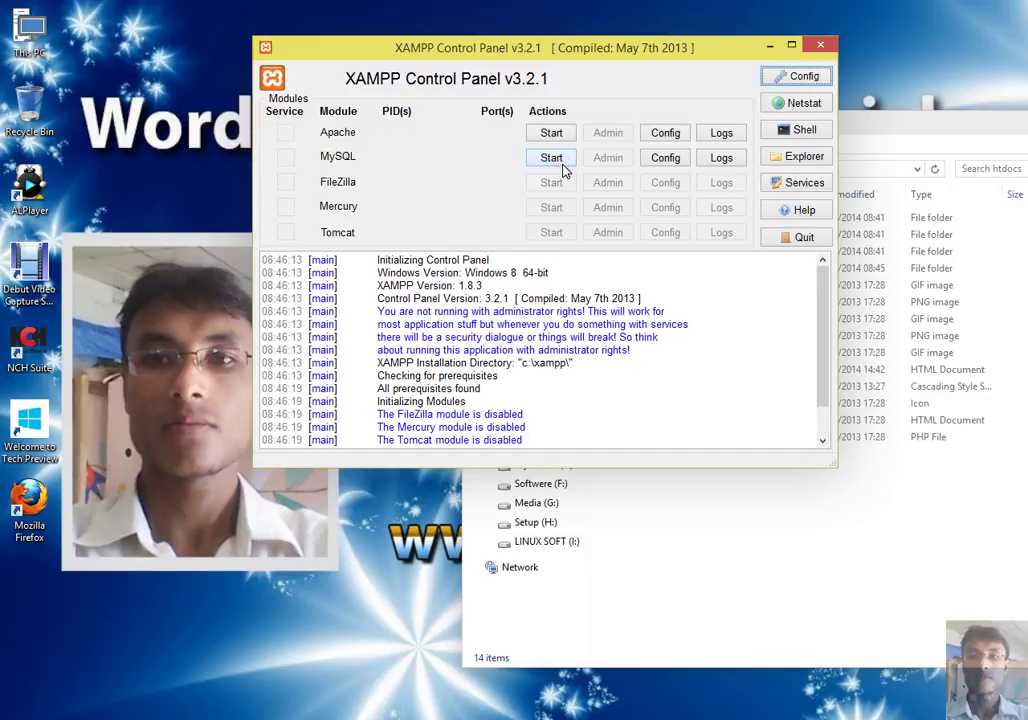
right_click(151, 167)
click(193, 212)
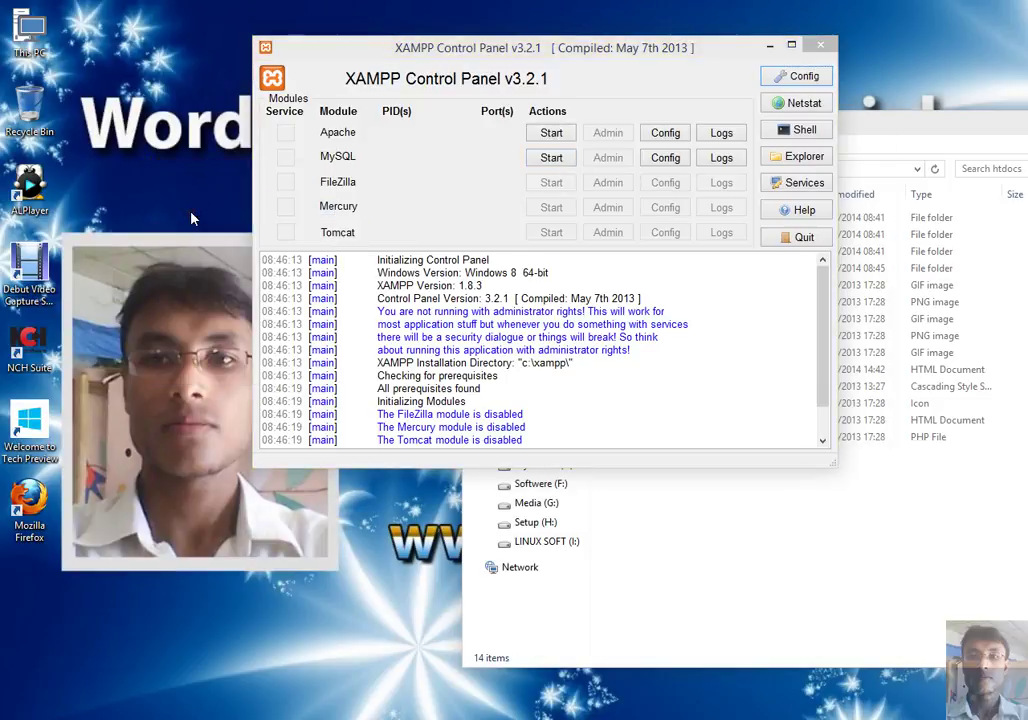
drag(465, 50, 434, 53)
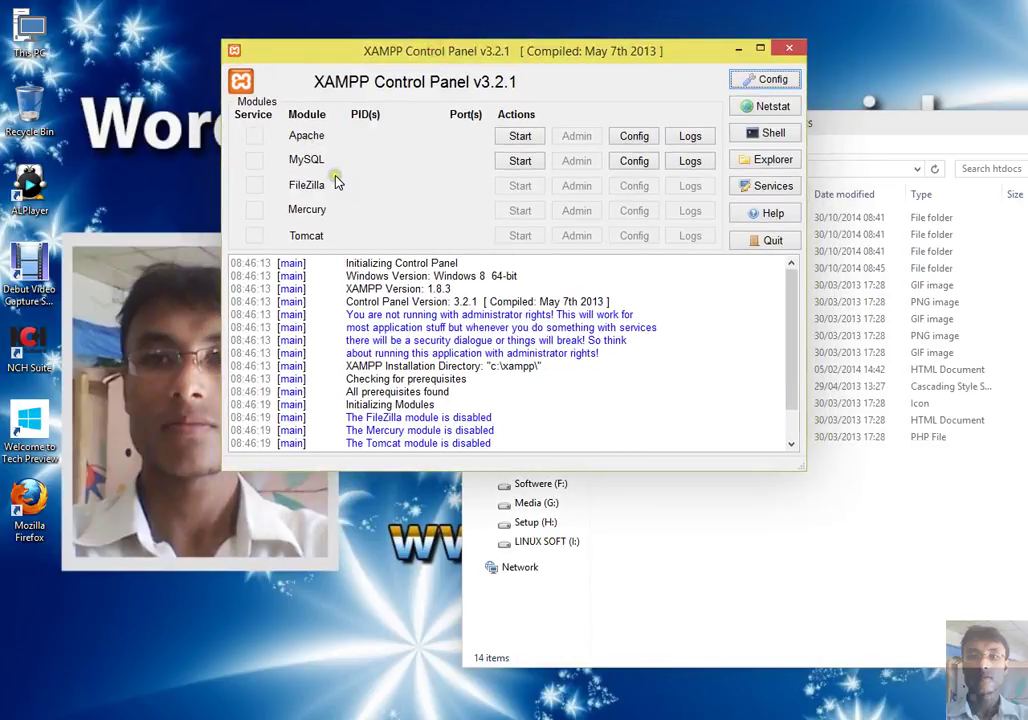
- Set the Apache and MySQL modules to autostart with the XAMPP Control Panel and save the configuration
click(762, 84)
click(393, 343)
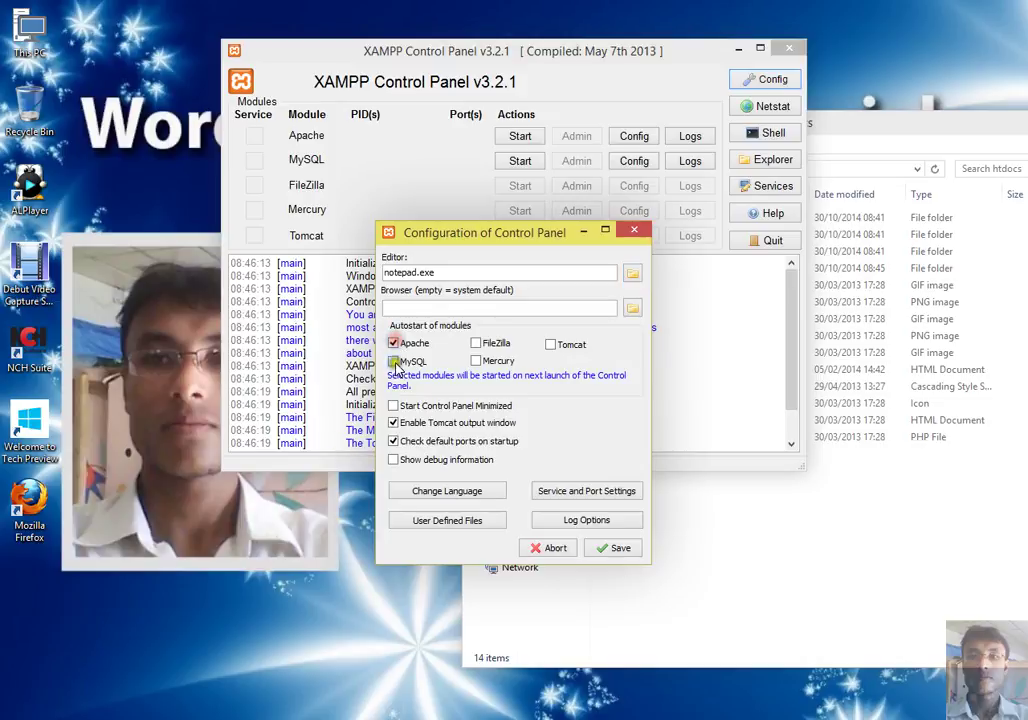
click(394, 362)
click(618, 549)
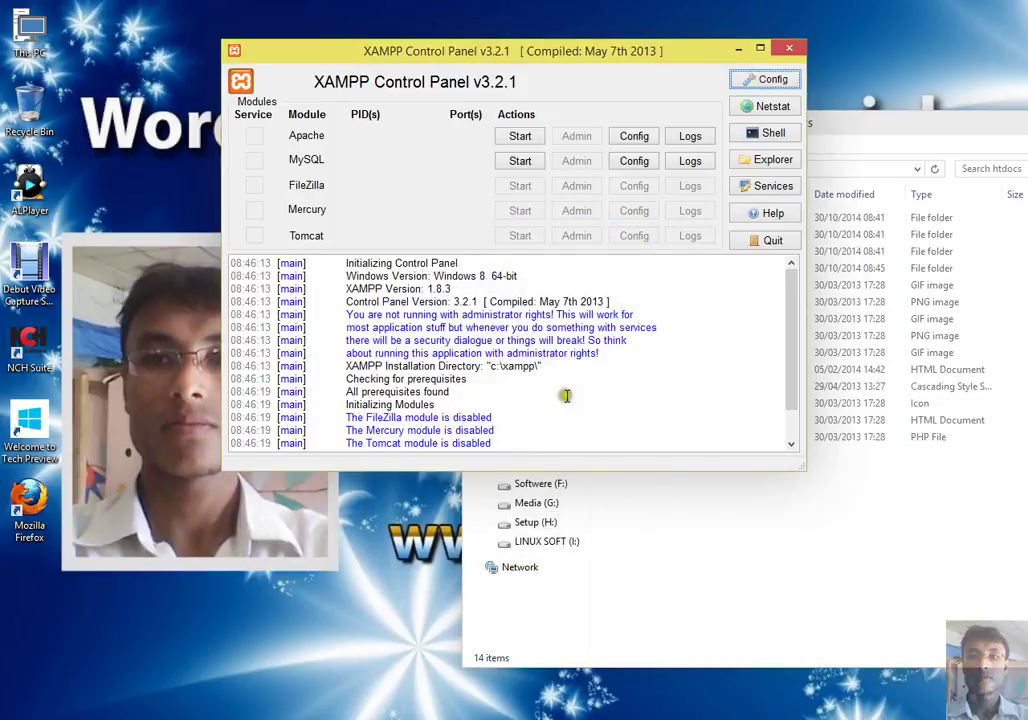
- Start the Apache and MySQL modules, allowing both through Windows Firewall on public networks
click(519, 139)
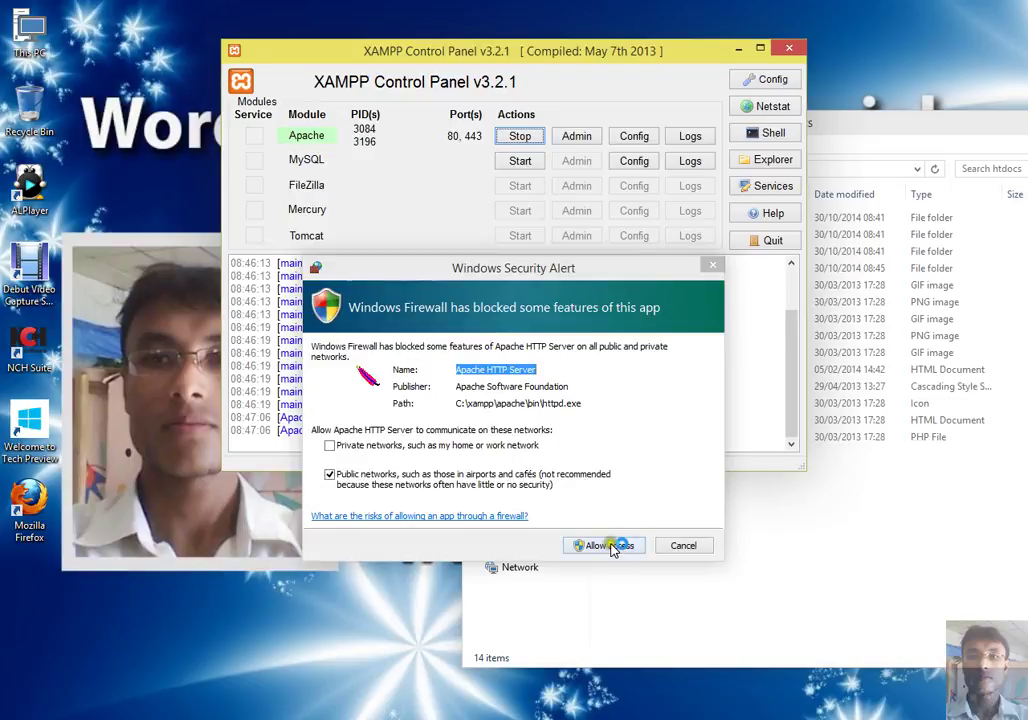
click(612, 545)
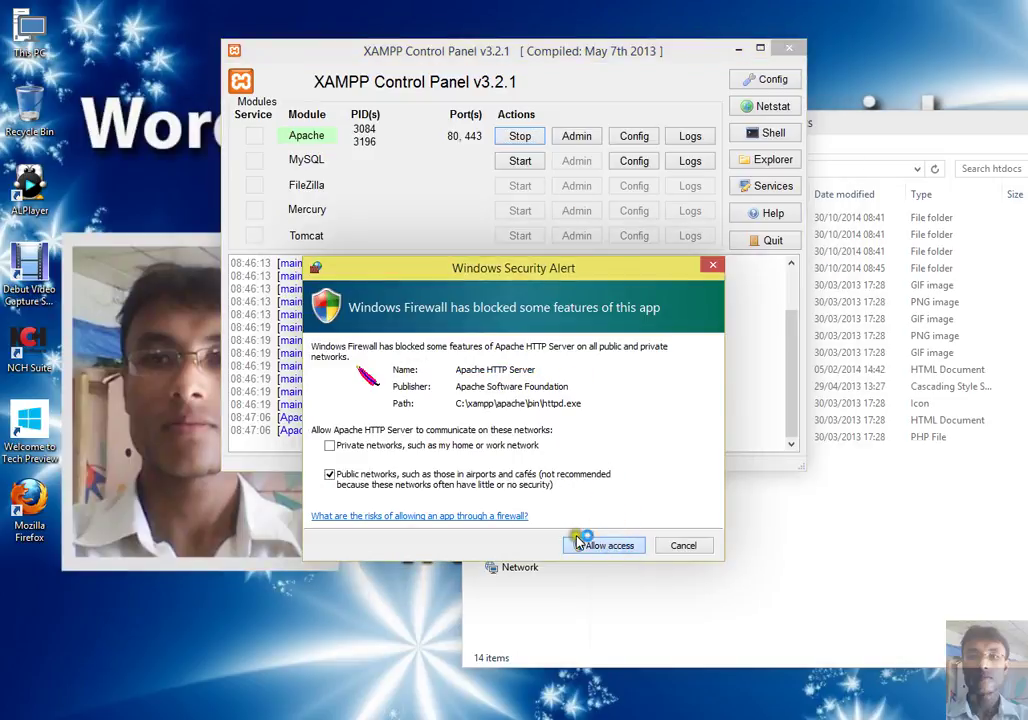
click(590, 545)
click(520, 161)
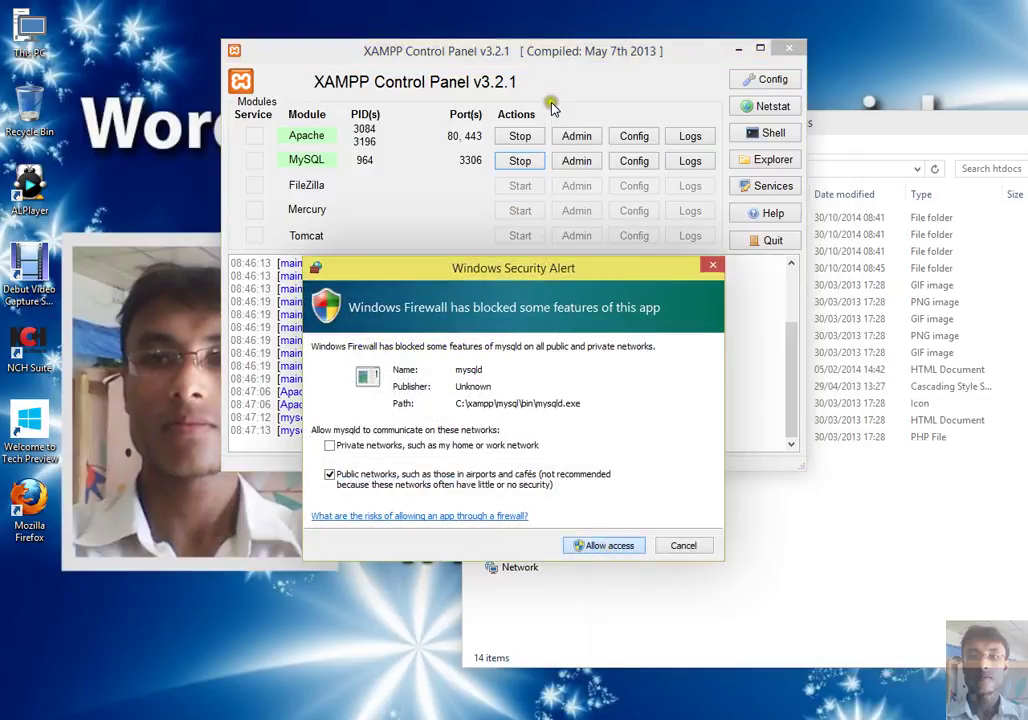
click(604, 553)
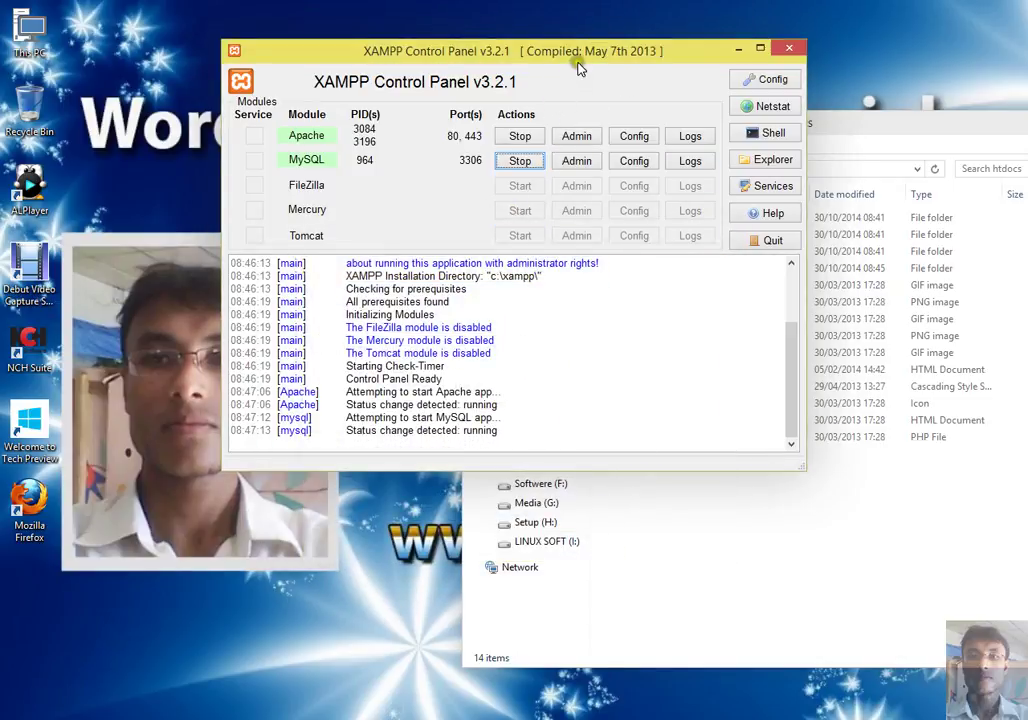
- Close the XAMPP Control Panel and the htdocs folder window, and refresh the cleared desktop
drag(578, 50, 466, 69)
click(675, 70)
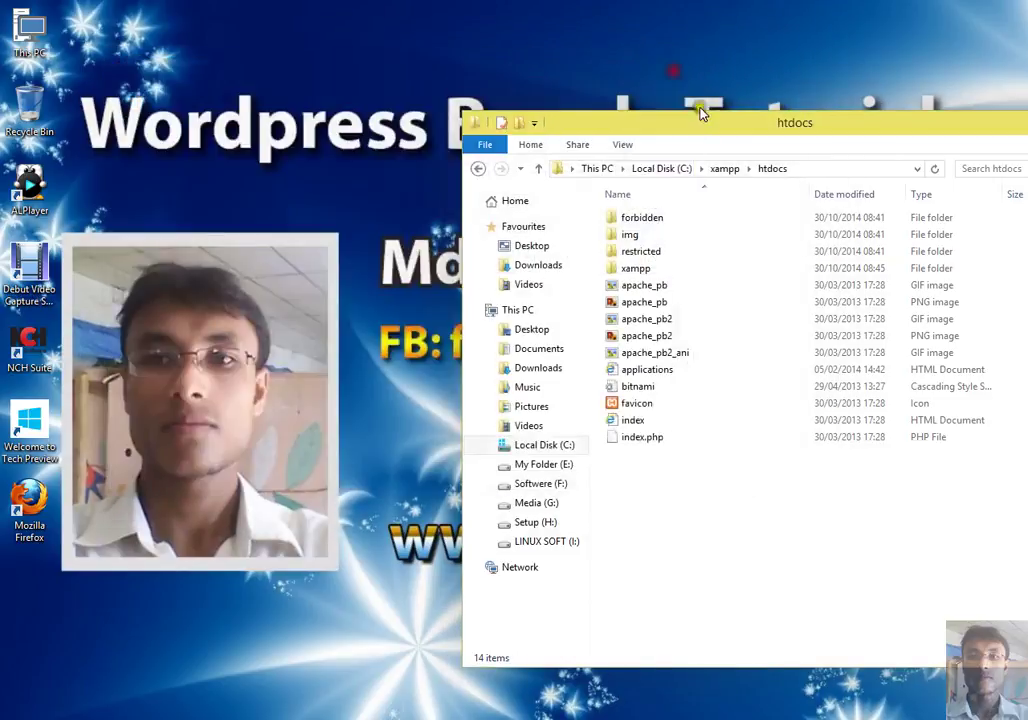
drag(745, 122, 441, 141)
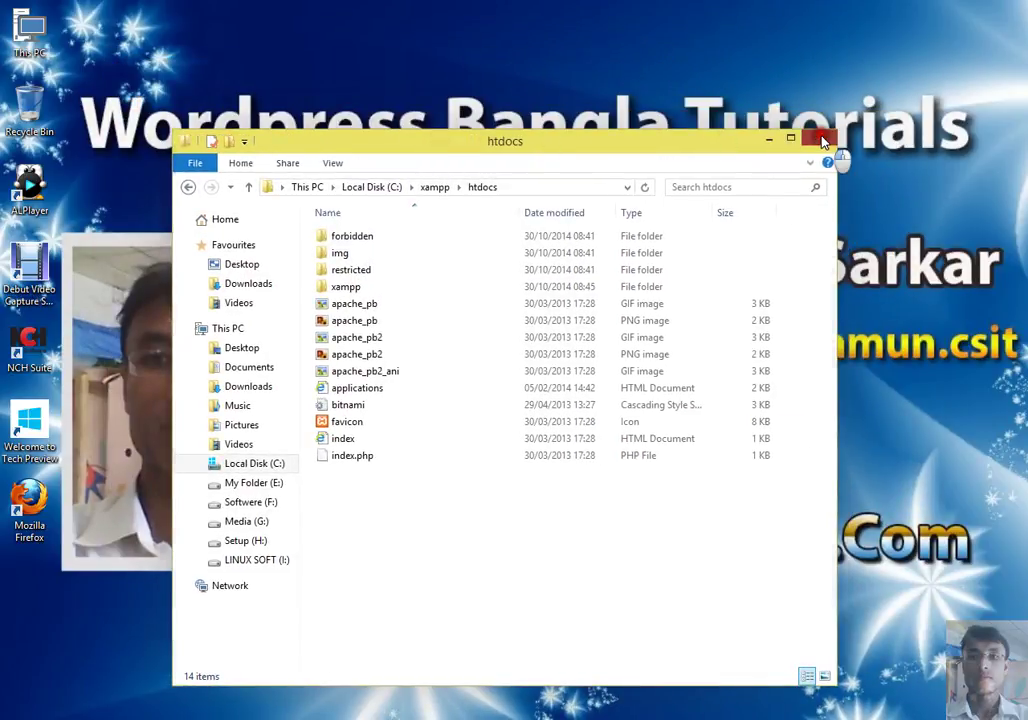
click(822, 140)
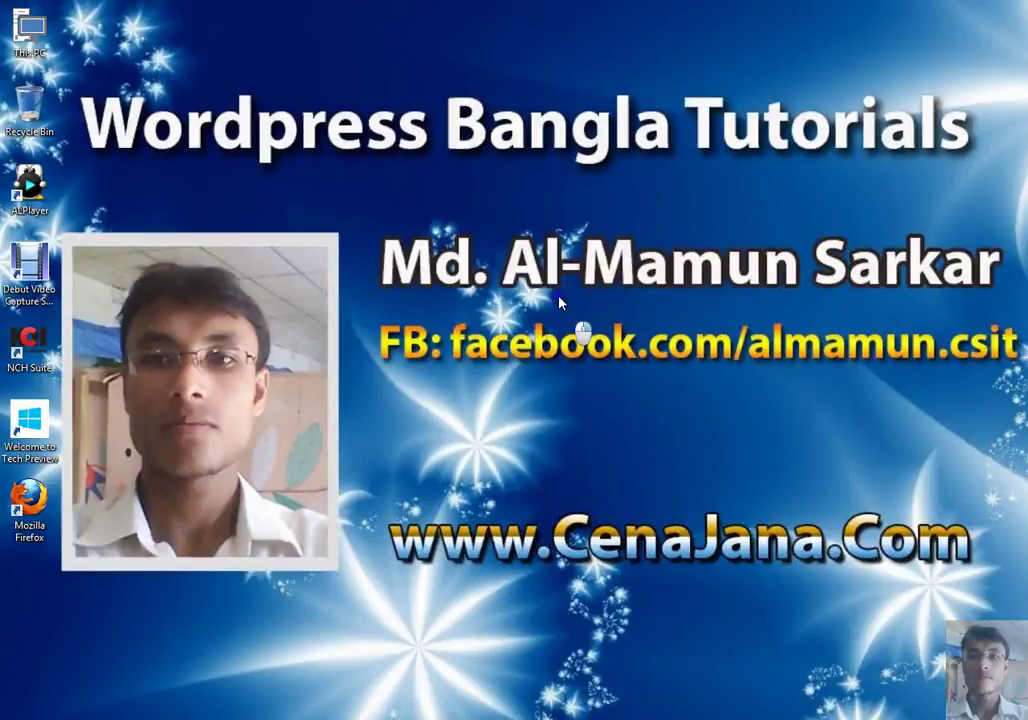
right_click(562, 300)
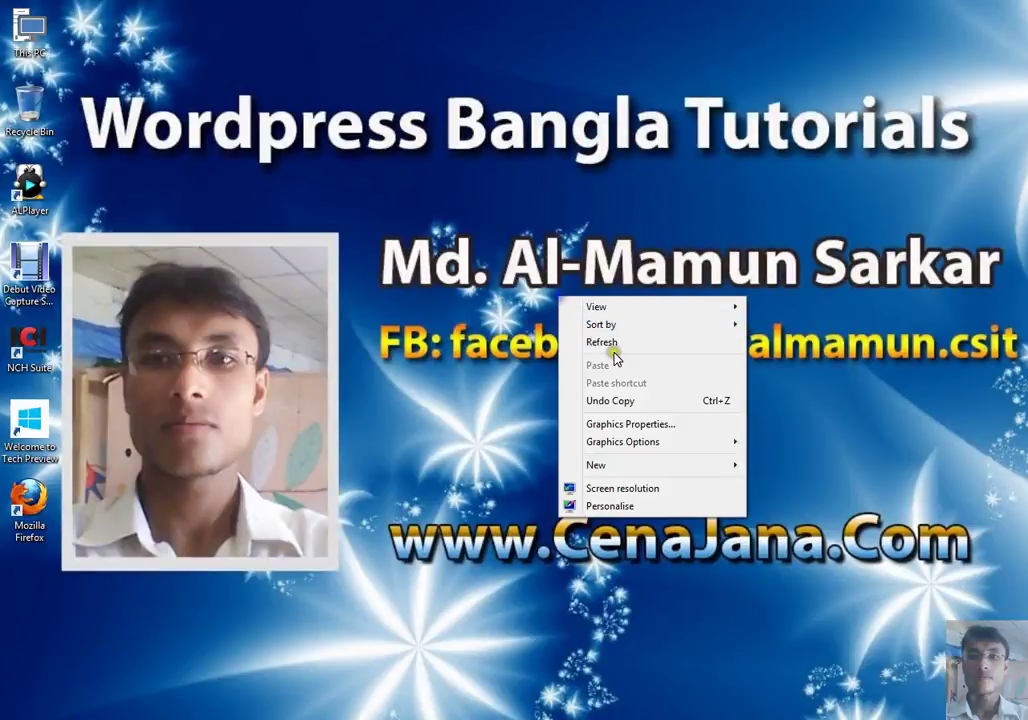
click(614, 342)
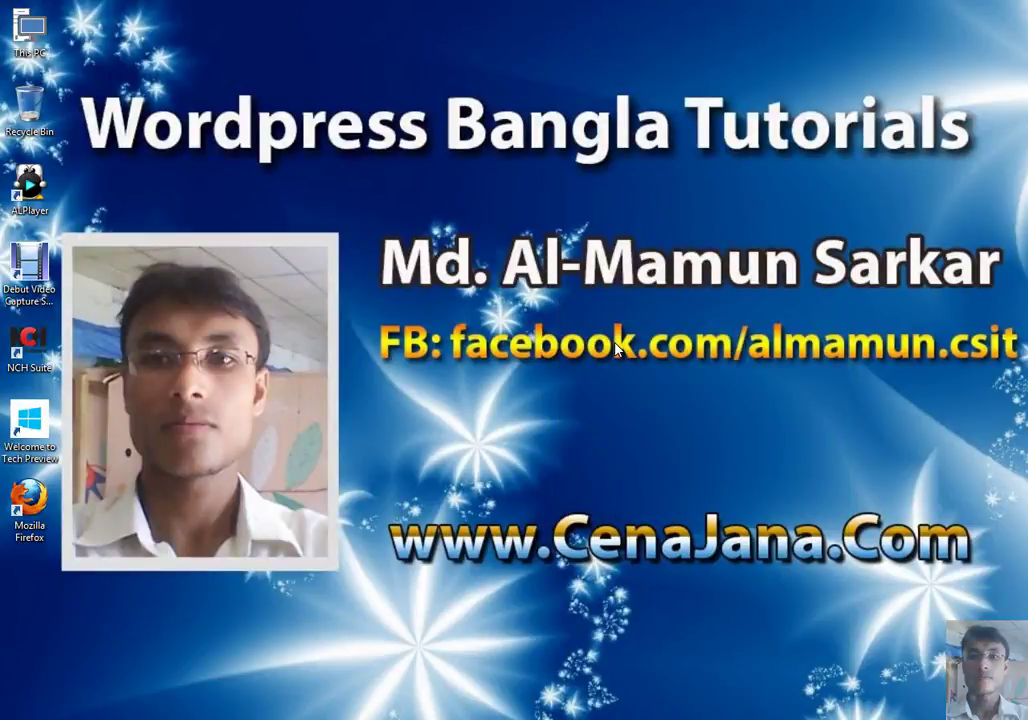